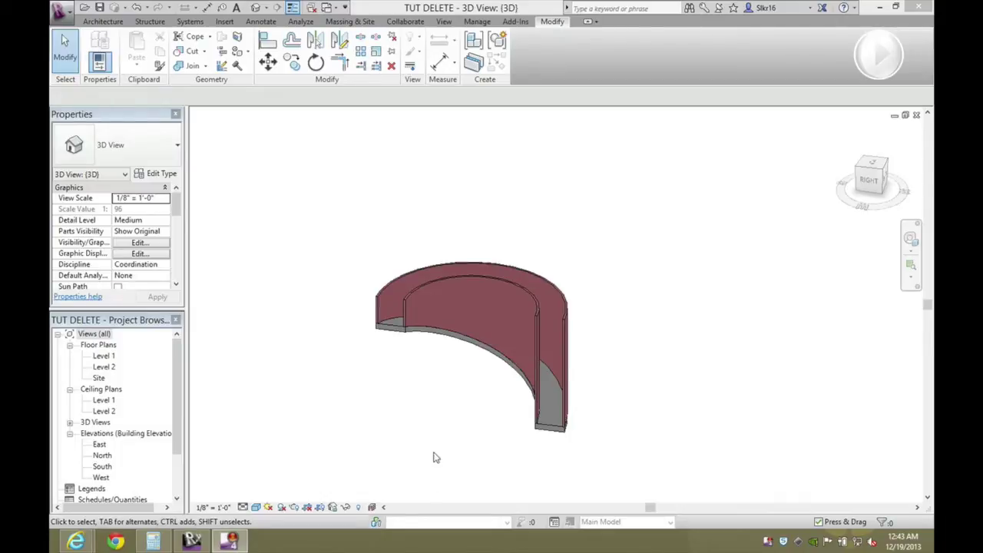
Create a new project from the Architectural Template, opening on the empty Level 1 plan
{"action": "middle_click_drag", "start_coordinate": [403, 423], "coordinate": [425, 438], "text": "shift"}
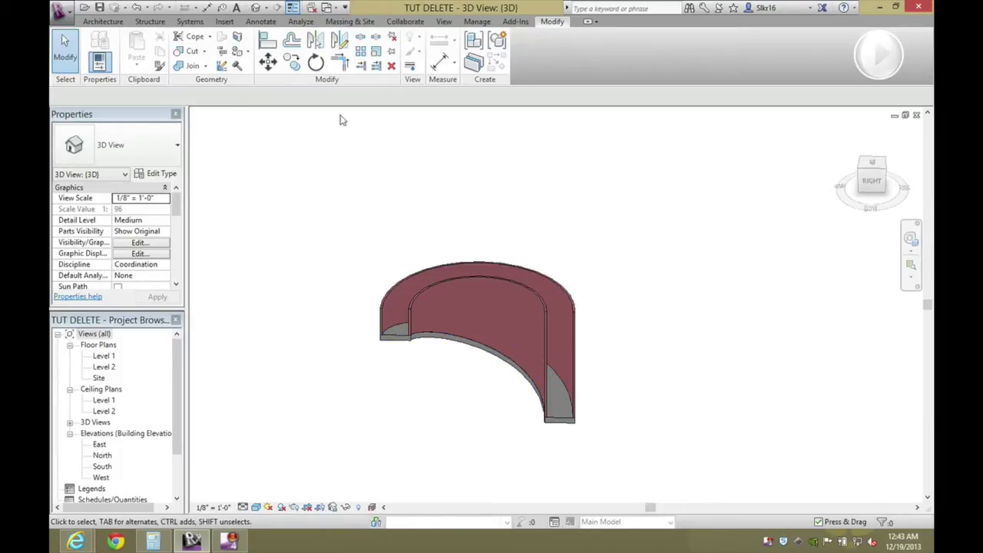
{"action": "left_click", "coordinate": [63, 10]}
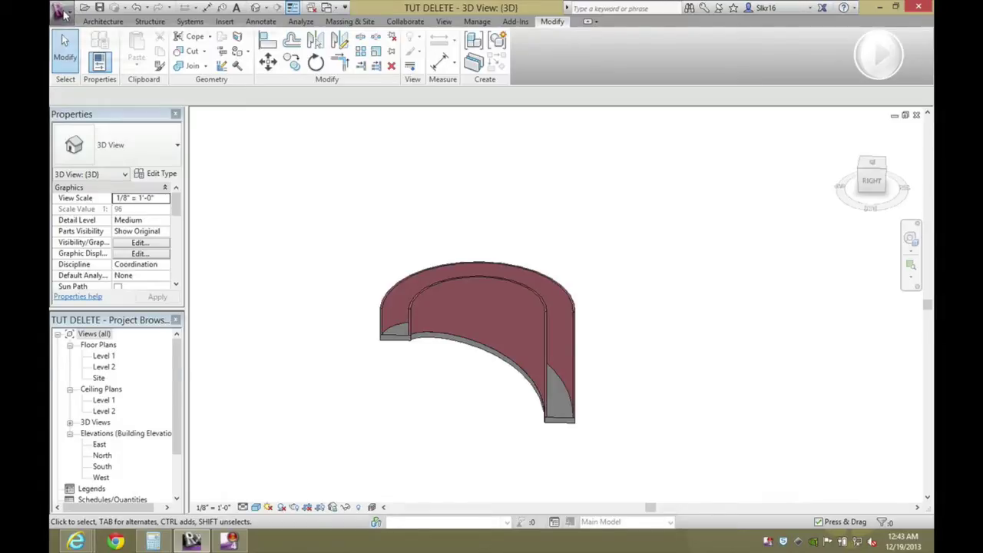
{"action": "mouse_move", "coordinate": [75, 68]}
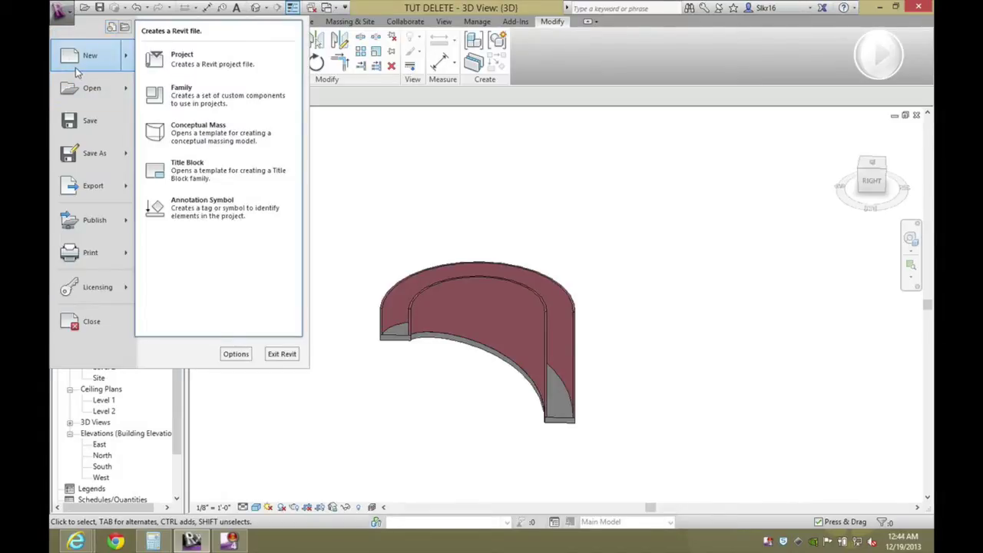
{"action": "left_click", "coordinate": [175, 61]}
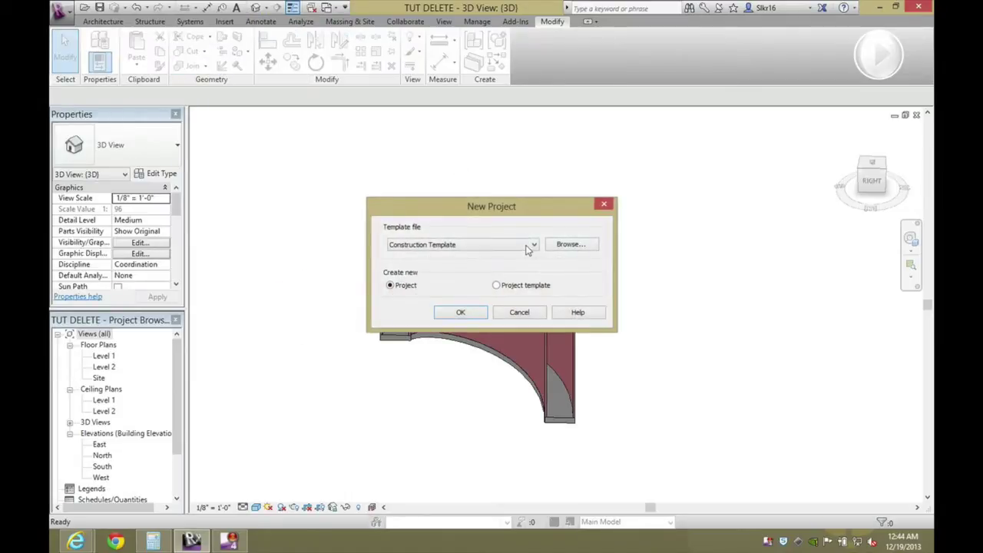
{"action": "left_click", "coordinate": [528, 246]}
{"action": "left_click", "coordinate": [512, 272]}
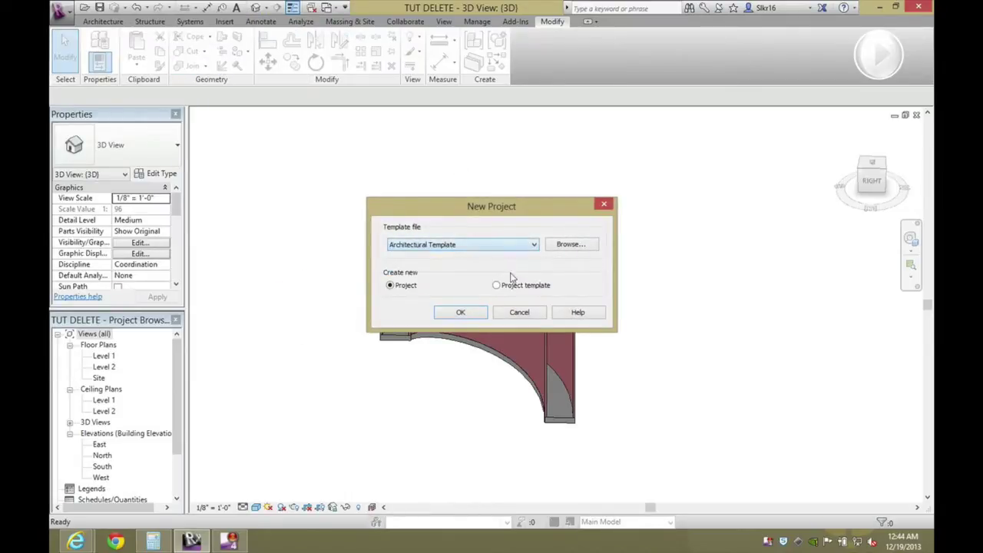
{"action": "left_click", "coordinate": [460, 312]}
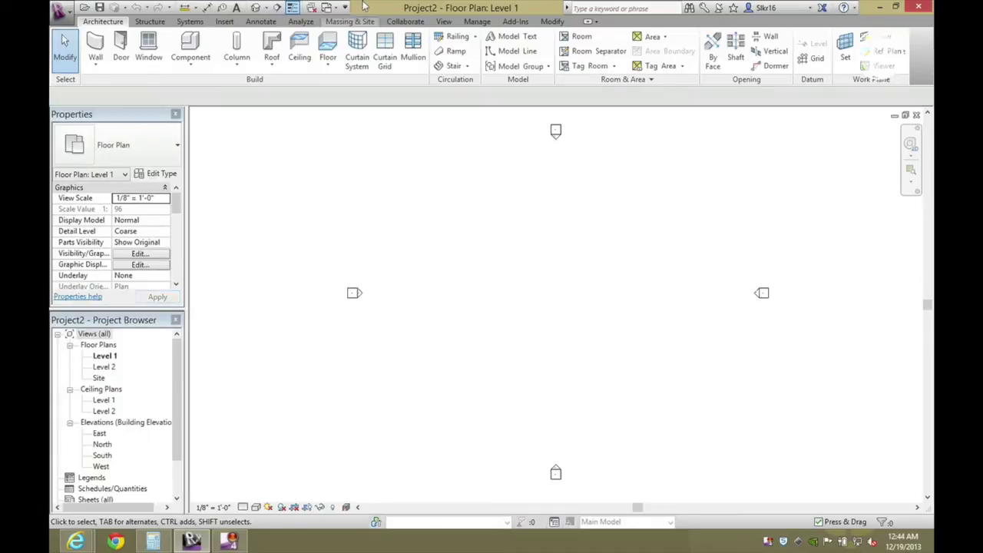
{"action": "left_click", "coordinate": [328, 68]}
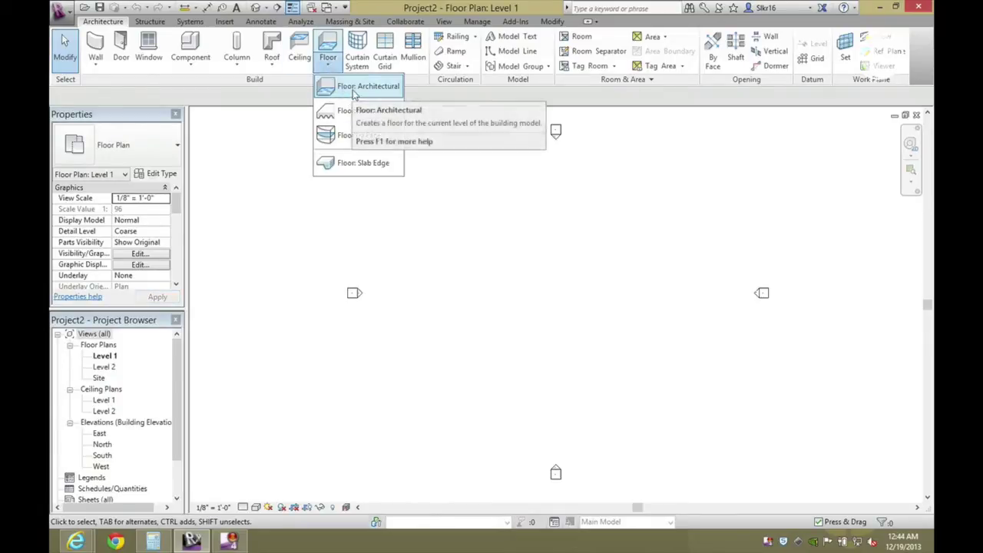
Start an architectural floor sketch with a 32-foot-radius center-ends semicircular arc
{"action": "left_click", "coordinate": [342, 86]}
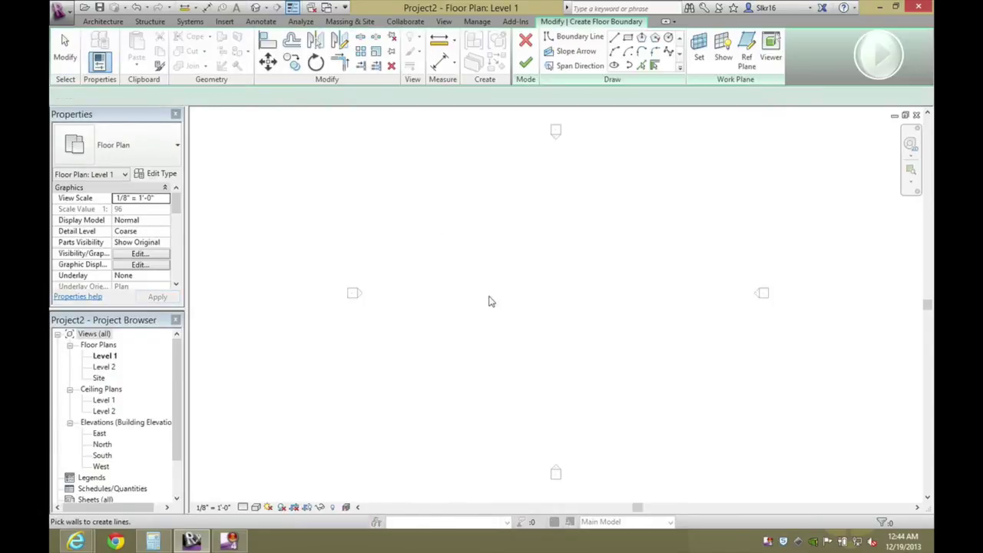
{"action": "left_click", "coordinate": [628, 51]}
{"action": "left_click", "coordinate": [516, 333]}
{"action": "left_click", "coordinate": [647, 333]}
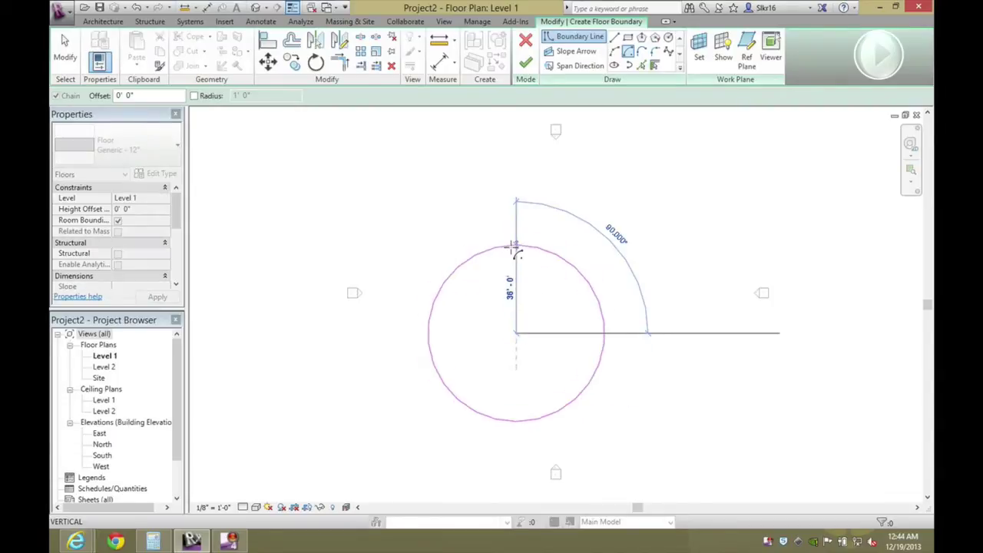
{"action": "left_click", "coordinate": [516, 255]}
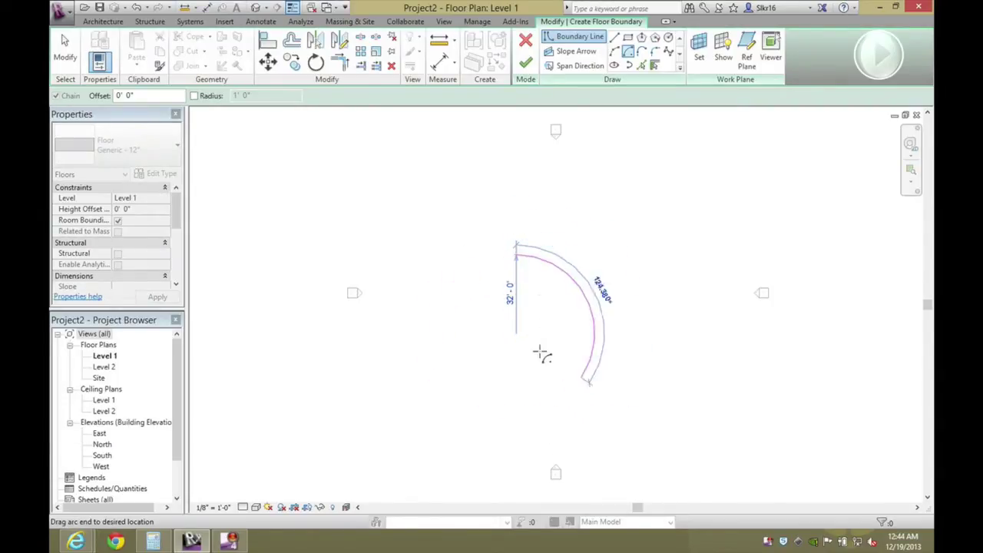
{"action": "left_click", "coordinate": [519, 419]}
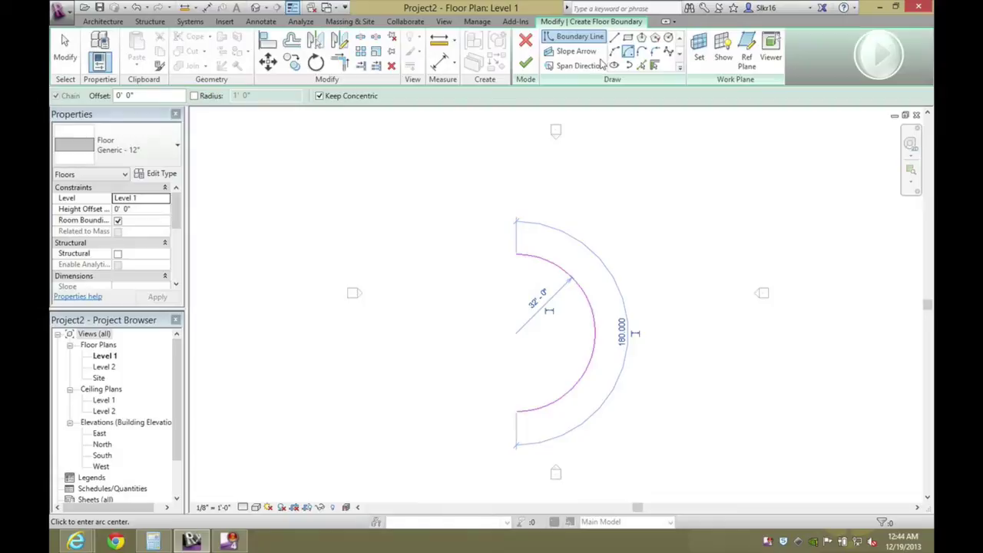
Add a concentric outer arc offset 5' from the first arc
{"action": "left_click", "coordinate": [639, 65]}
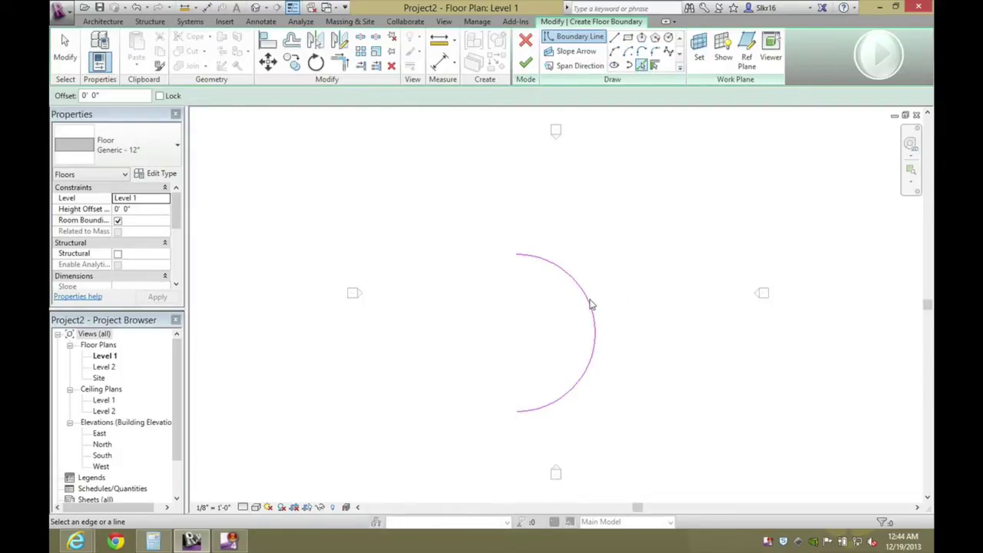
{"action": "left_click_drag", "start_coordinate": [100, 96], "coordinate": [75, 95]}
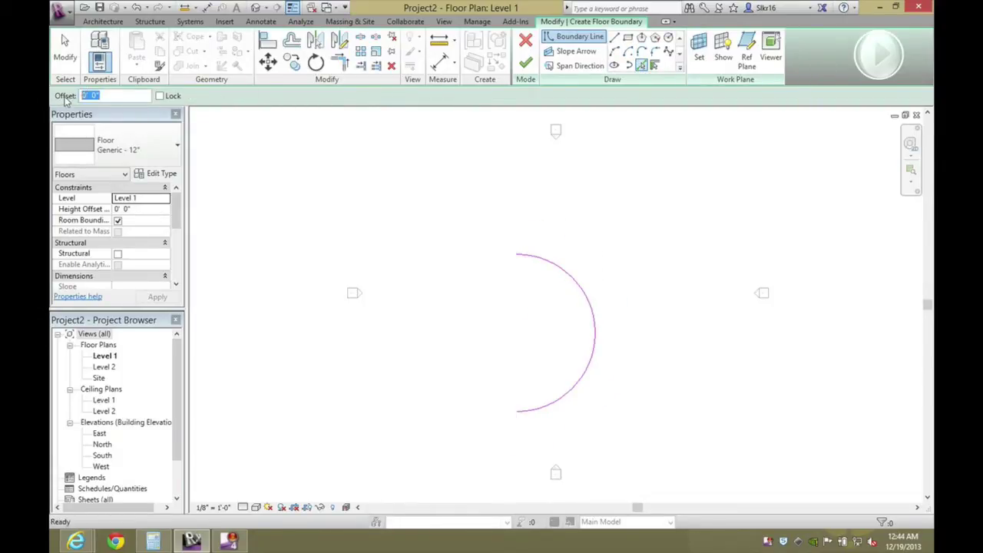
{"action": "key", "text": "Return"}
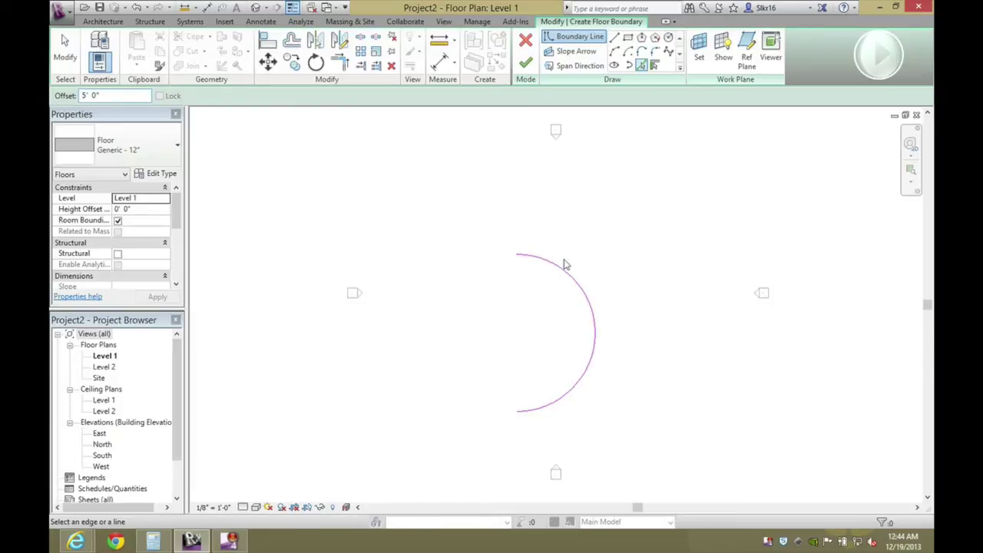
{"action": "left_click", "coordinate": [568, 274]}
{"action": "key", "text": "Escape"}
{"action": "key", "text": "Escape"}
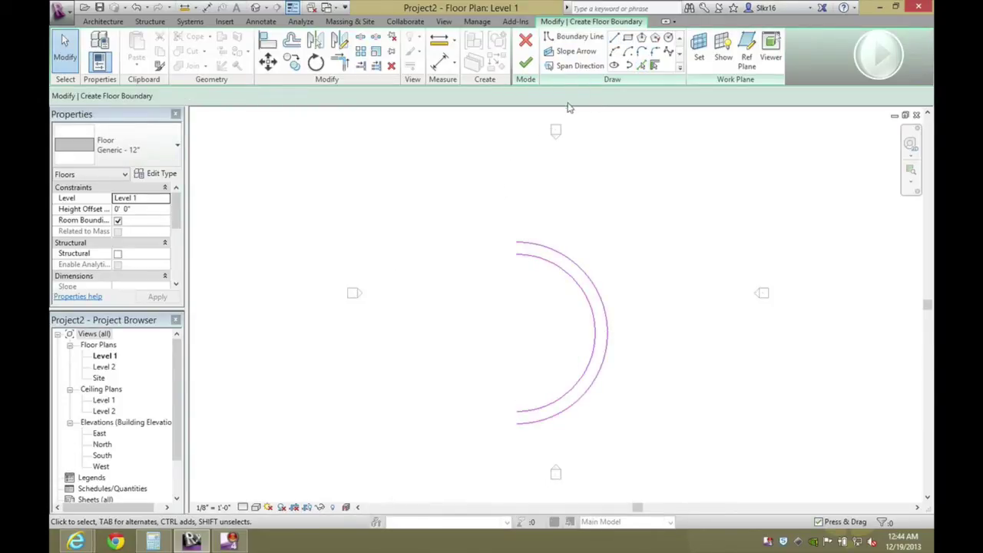
Close both ends of the half-ring with straight lines between the two arcs
{"action": "left_click", "coordinate": [613, 38]}
{"action": "left_click", "coordinate": [516, 242]}
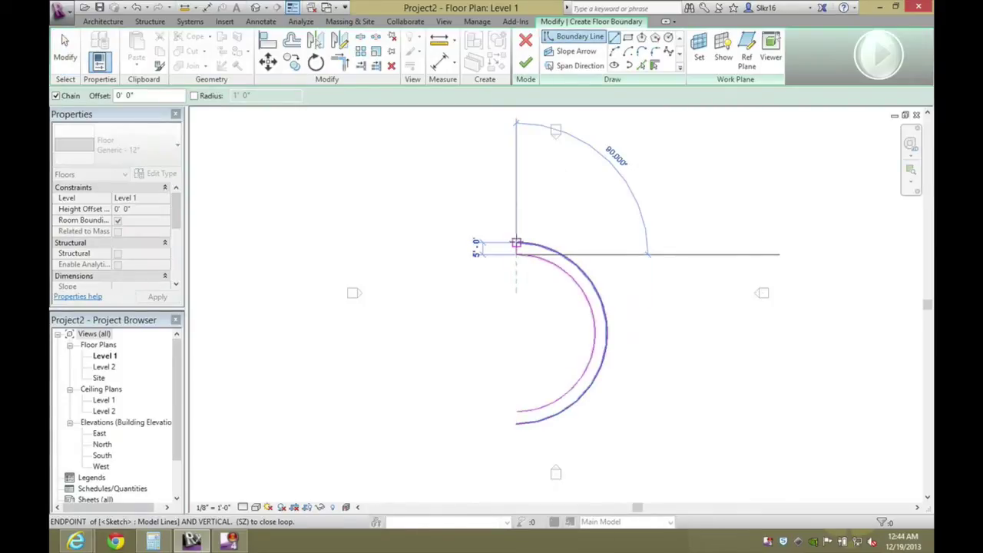
{"action": "key", "text": "Escape"}
{"action": "scroll", "coordinate": [539, 188], "scroll_direction": "down", "scroll_amount": 2}
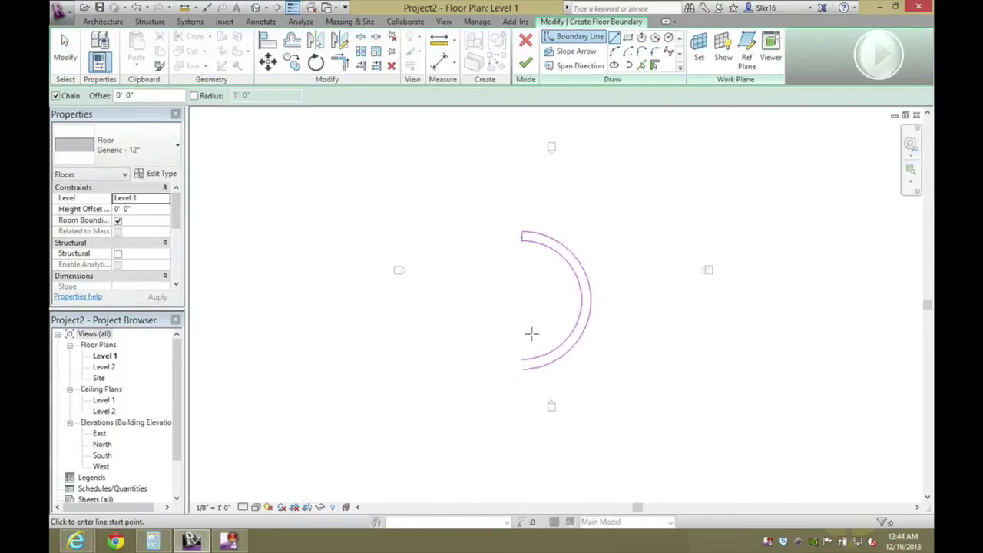
{"action": "left_click", "coordinate": [523, 371]}
{"action": "key", "text": "Escape"}
{"action": "scroll", "coordinate": [533, 351], "scroll_direction": "up", "scroll_amount": 6}
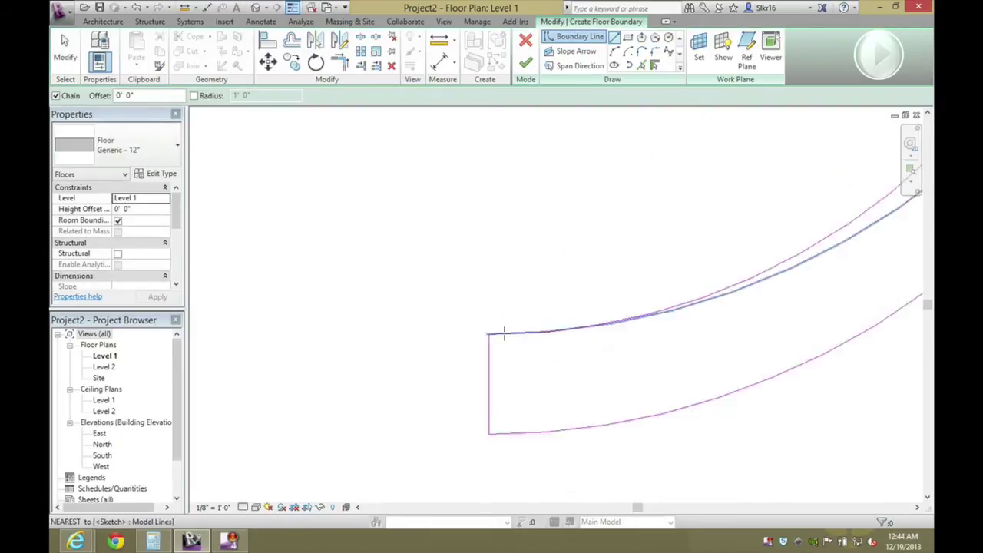
{"action": "scroll", "coordinate": [491, 353], "scroll_direction": "up", "scroll_amount": 4}
{"action": "scroll", "coordinate": [480, 322], "scroll_direction": "down", "scroll_amount": 6}
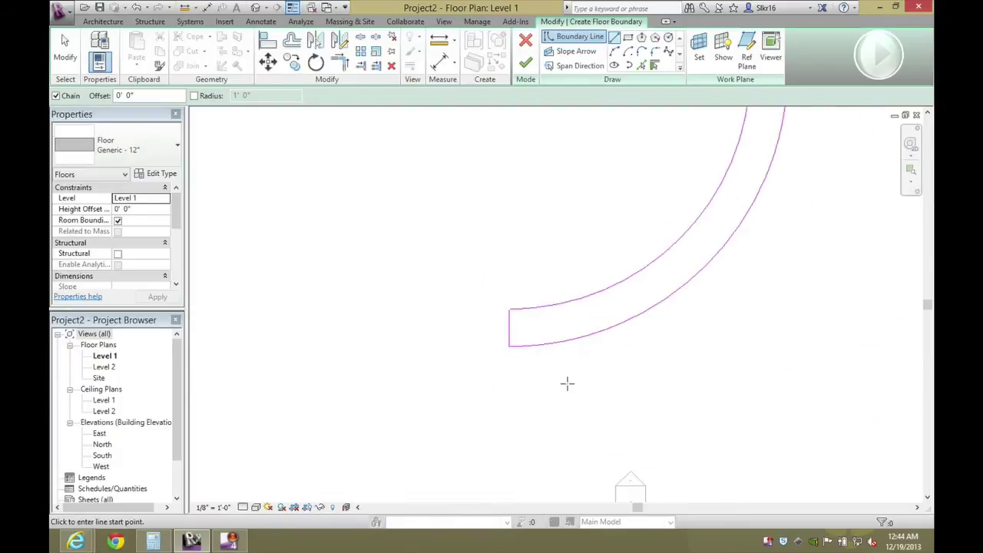
{"action": "scroll", "coordinate": [566, 380], "scroll_direction": "down", "scroll_amount": 4}
{"action": "scroll", "coordinate": [570, 341], "scroll_direction": "up", "scroll_amount": 1}
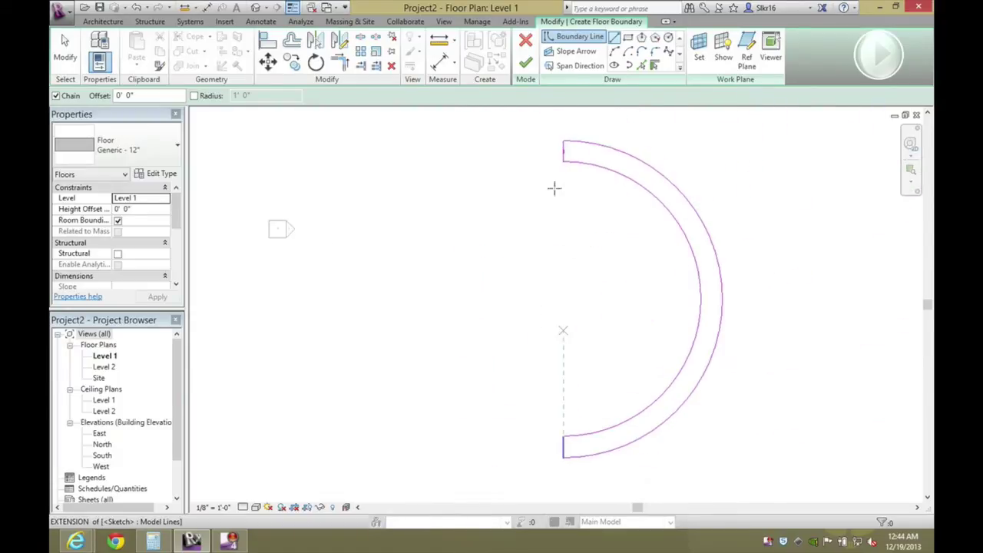
Finish the floor and raise its top end edge to an elevation of 15' 0"
{"action": "left_click", "coordinate": [525, 66]}
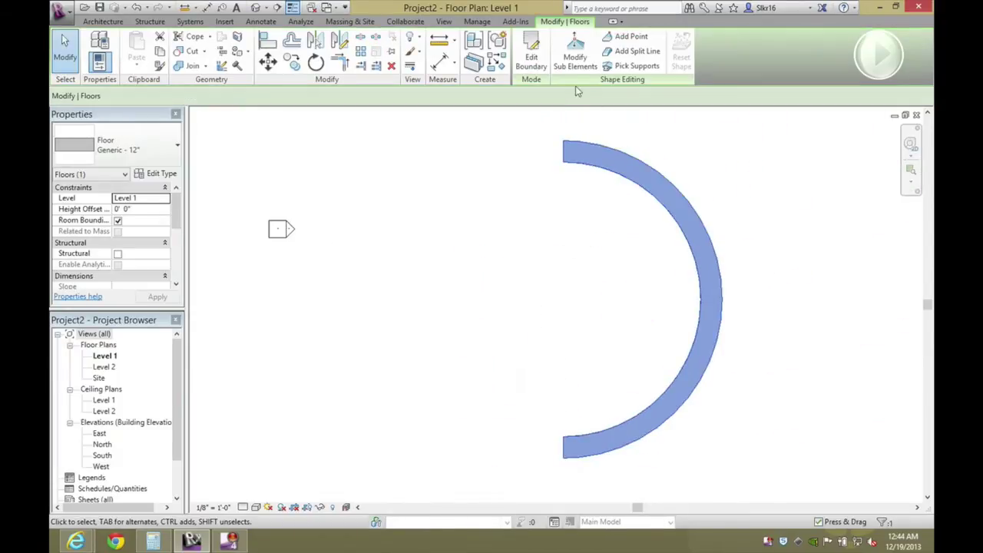
{"action": "left_click", "coordinate": [574, 57]}
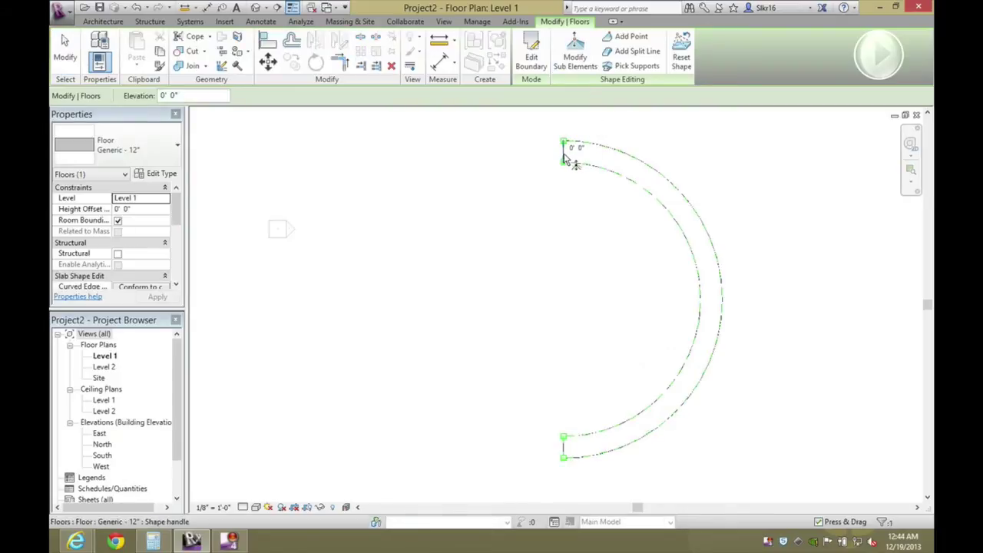
{"action": "left_click", "coordinate": [567, 156]}
{"action": "left_click", "coordinate": [576, 147]}
{"action": "type", "text": "1"}
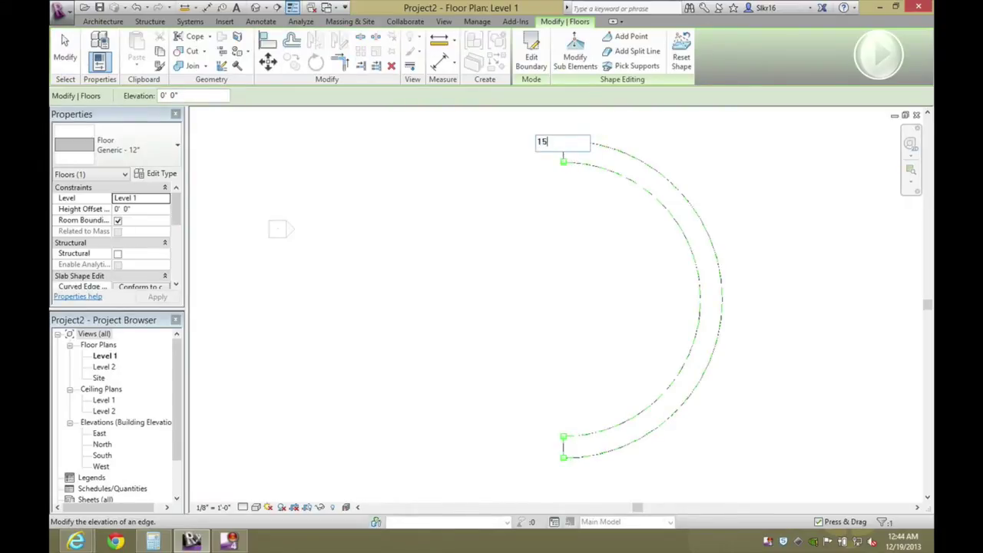
{"action": "type", "text": "5"}
{"action": "key", "text": "Return"}
{"action": "key", "text": "Escape"}
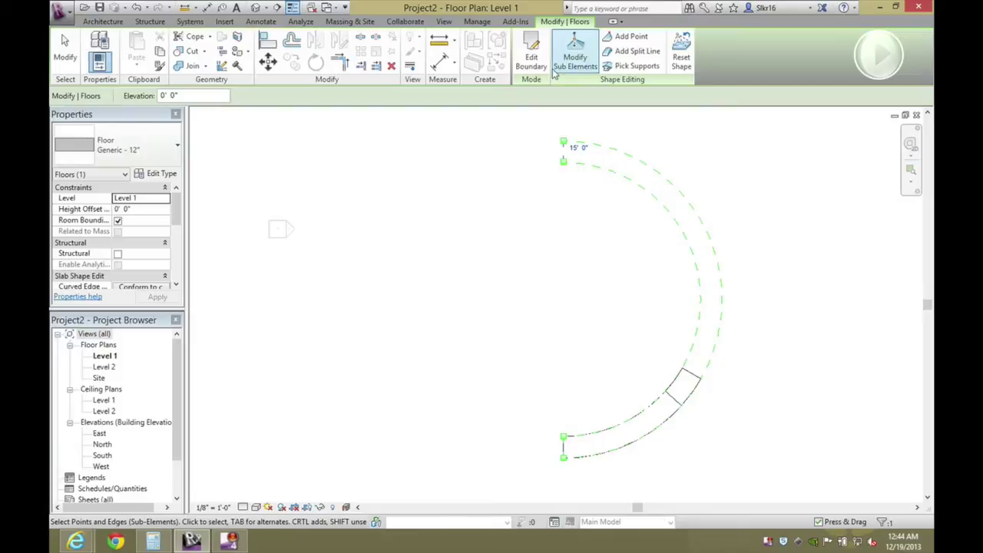
{"action": "key", "text": "Escape"}
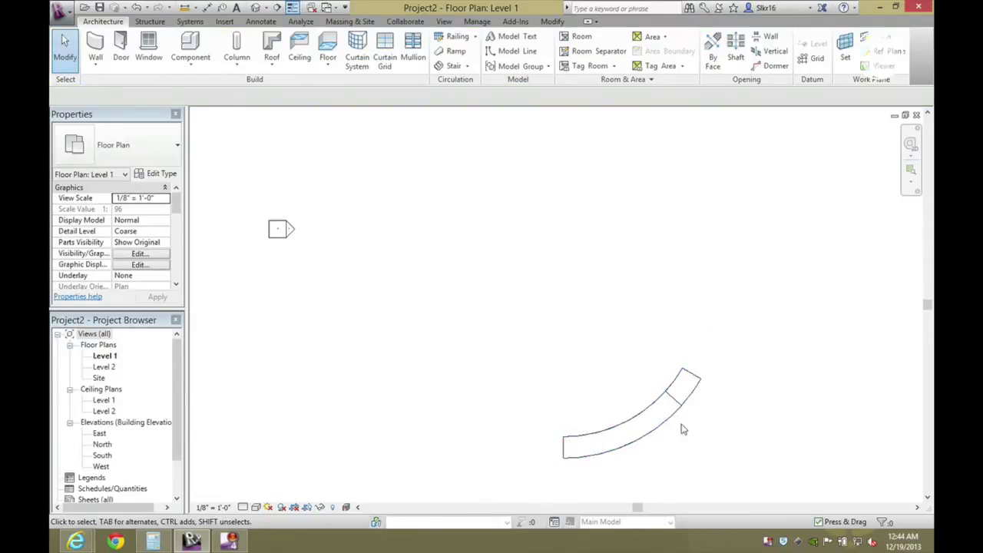
Select and then deselect the curved floor to show the Level 1 plan properties
{"action": "left_click", "coordinate": [677, 395]}
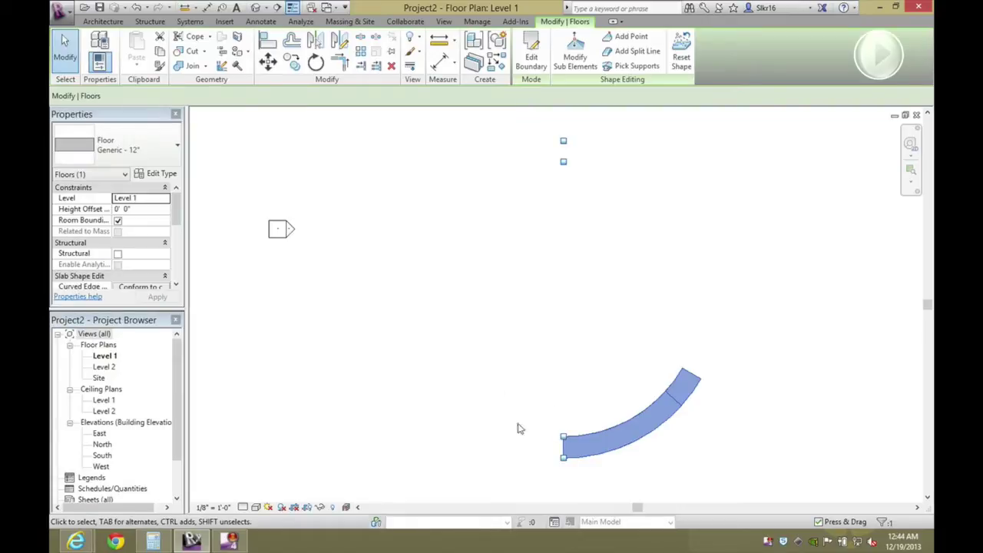
{"action": "left_click", "coordinate": [206, 239]}
{"action": "left_click_drag", "start_coordinate": [176, 197], "coordinate": [174, 266]}
Raise the Level 1 view range to show the whole sloped floor, checking it in 3D
{"action": "left_click", "coordinate": [140, 242]}
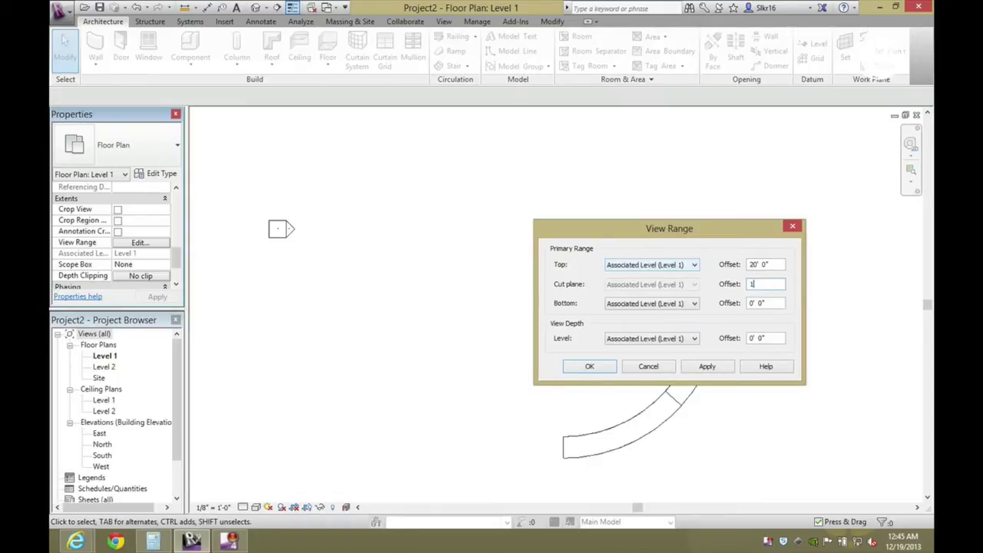
{"action": "key", "text": "Return"}
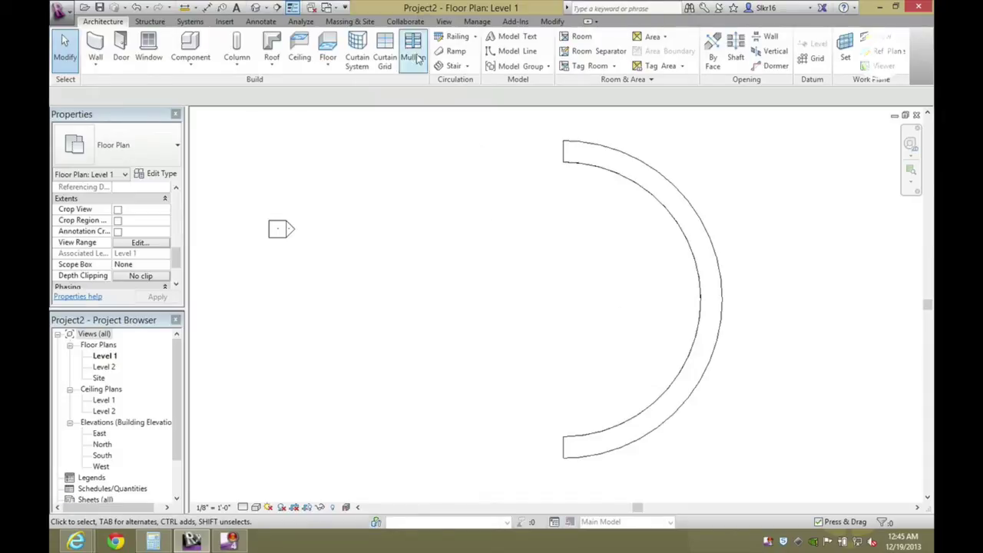
{"action": "left_click", "coordinate": [253, 8]}
{"action": "middle_click_drag", "start_coordinate": [556, 246], "coordinate": [291, 482], "text": "shift"}
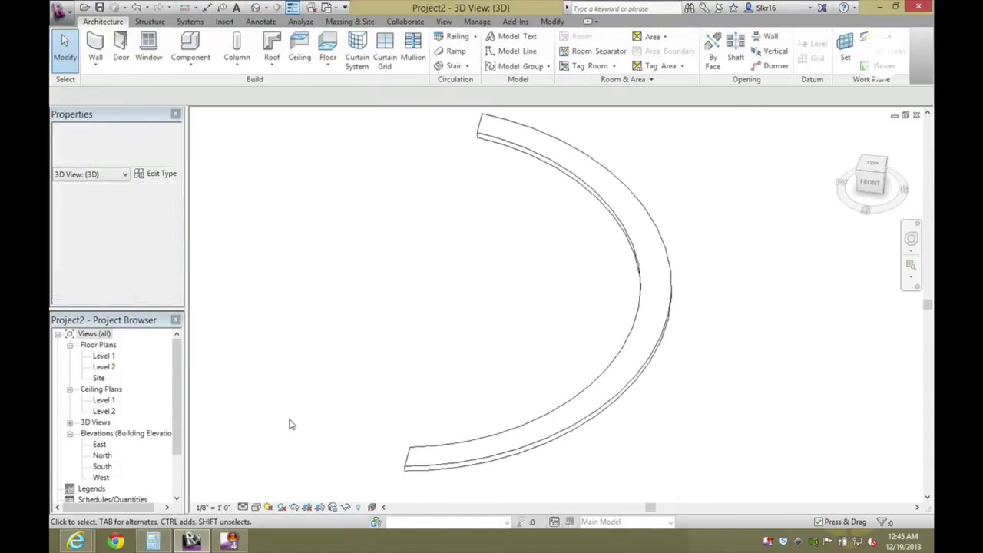
{"action": "double_click", "coordinate": [105, 356]}
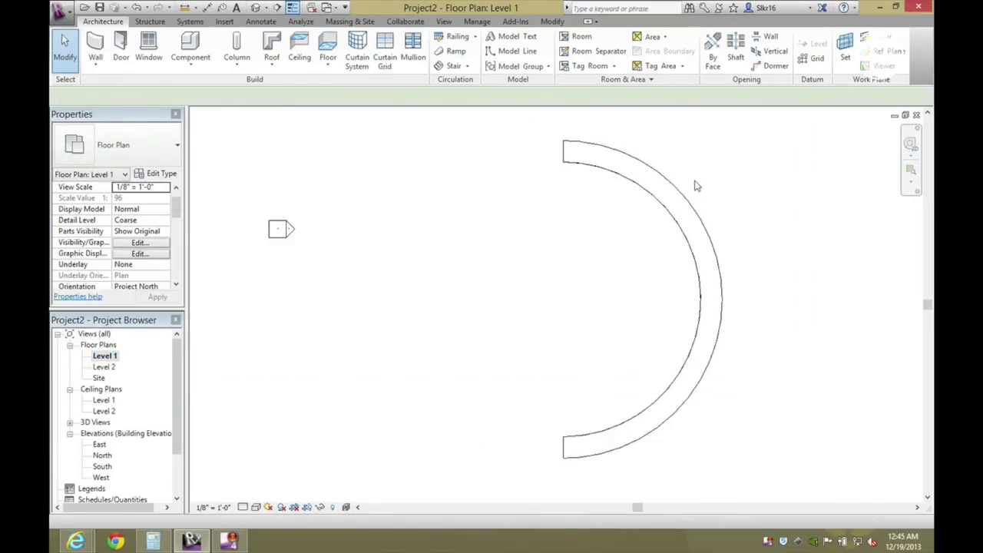
Start the Wall tool with WA and choose the Generic - 4" Brick wall type
{"action": "key", "text": "w"}
{"action": "key", "text": "a"}
{"action": "scroll", "coordinate": [661, 142], "scroll_direction": "up", "scroll_amount": 5}
{"action": "middle_click_drag", "start_coordinate": [432, 132], "coordinate": [438, 193]}
{"action": "scroll", "coordinate": [427, 182], "scroll_direction": "up", "scroll_amount": 1}
{"action": "scroll", "coordinate": [429, 182], "scroll_direction": "down", "scroll_amount": 1}
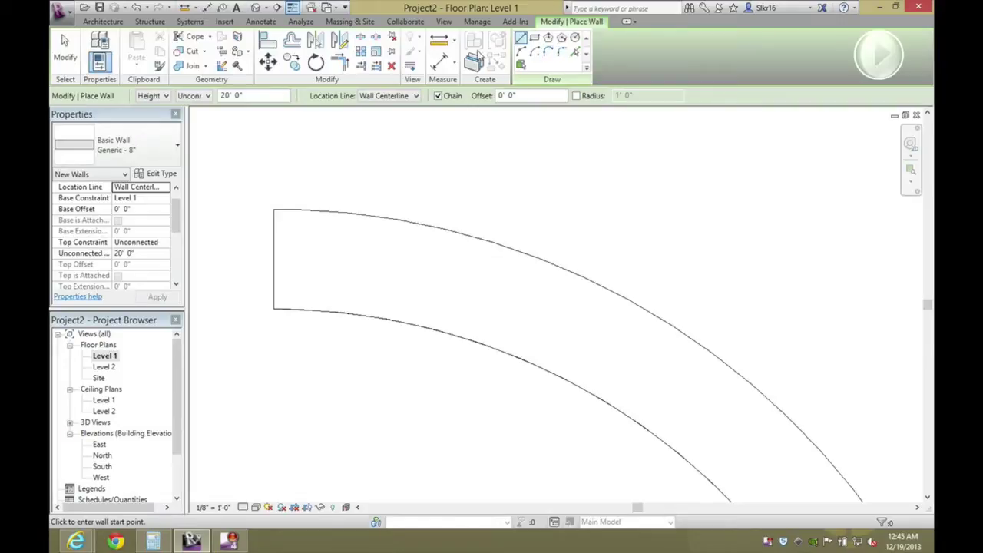
{"action": "left_click", "coordinate": [123, 146]}
{"action": "scroll", "coordinate": [155, 207], "scroll_direction": "up", "scroll_amount": 1}
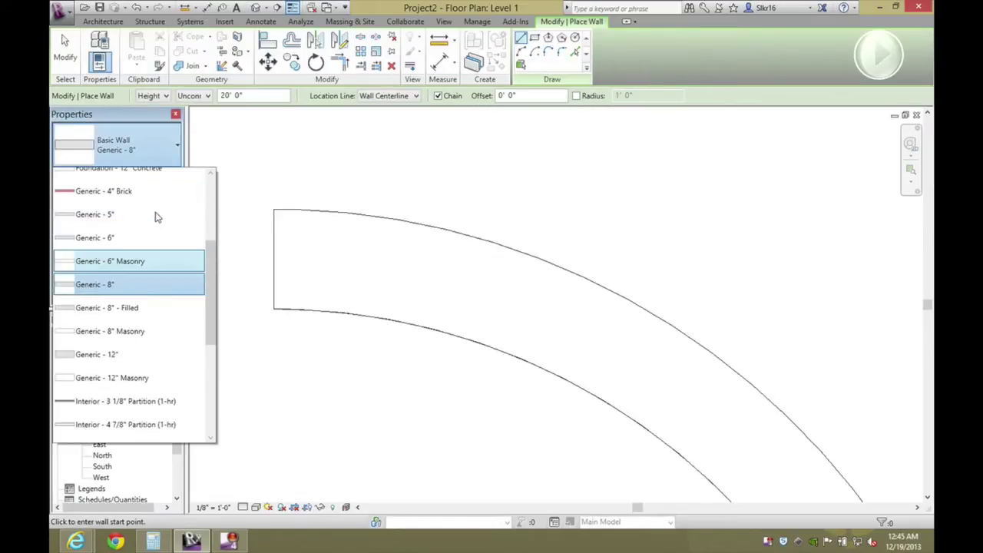
{"action": "left_click", "coordinate": [157, 198]}
{"action": "scroll", "coordinate": [383, 211], "scroll_direction": "up", "scroll_amount": 2}
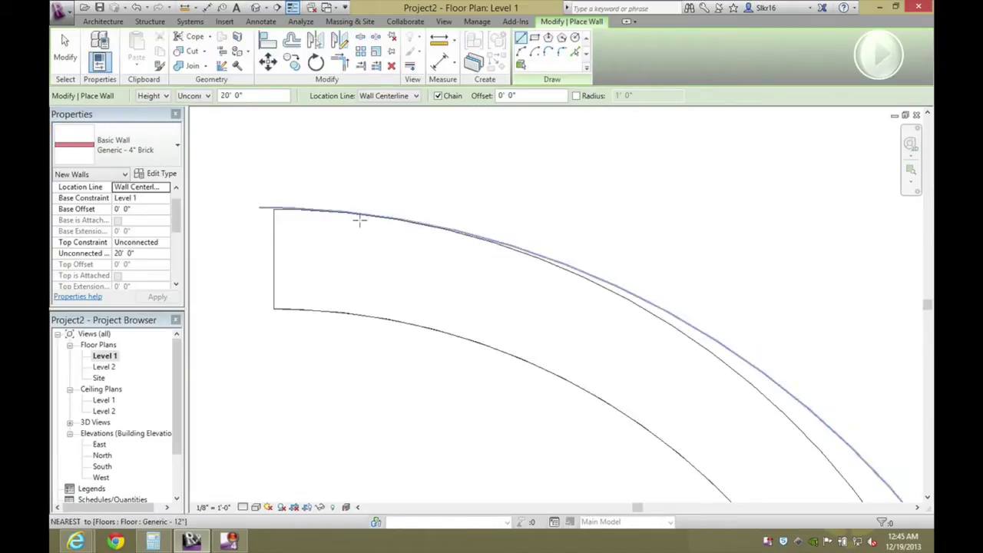
{"action": "middle_click_drag", "start_coordinate": [284, 201], "coordinate": [397, 226]}
{"action": "scroll", "coordinate": [397, 226], "scroll_direction": "up", "scroll_amount": 1}
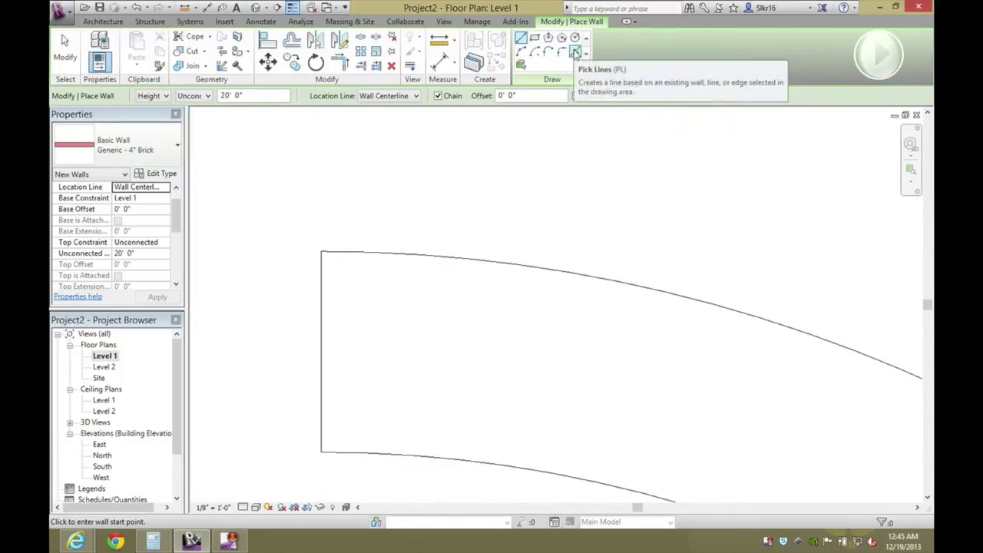
Place a Pick Lines wall on the top arc edge, then undo it as misaligned
{"action": "left_click", "coordinate": [575, 52]}
{"action": "scroll", "coordinate": [432, 275], "scroll_direction": "up", "scroll_amount": 2}
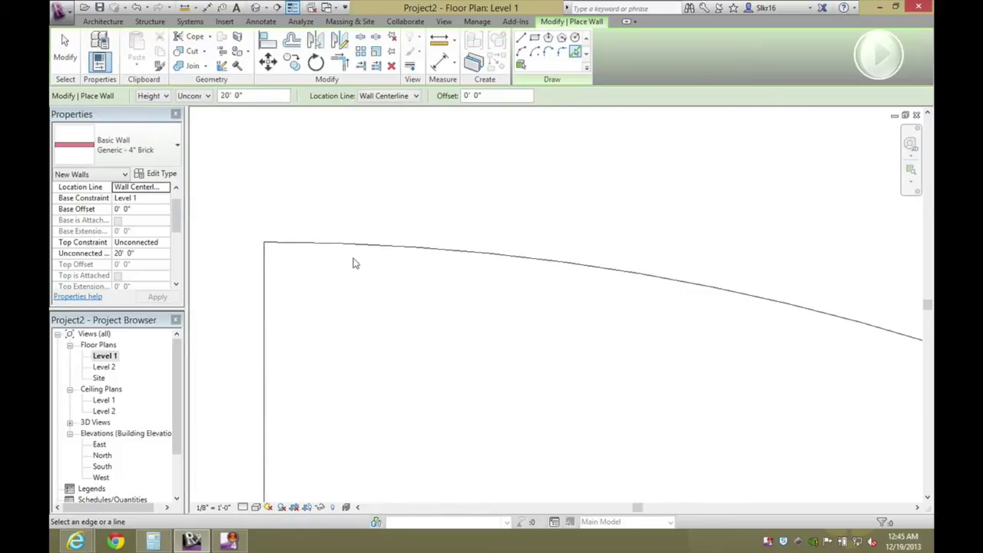
{"action": "scroll", "coordinate": [356, 248], "scroll_direction": "up", "scroll_amount": 2}
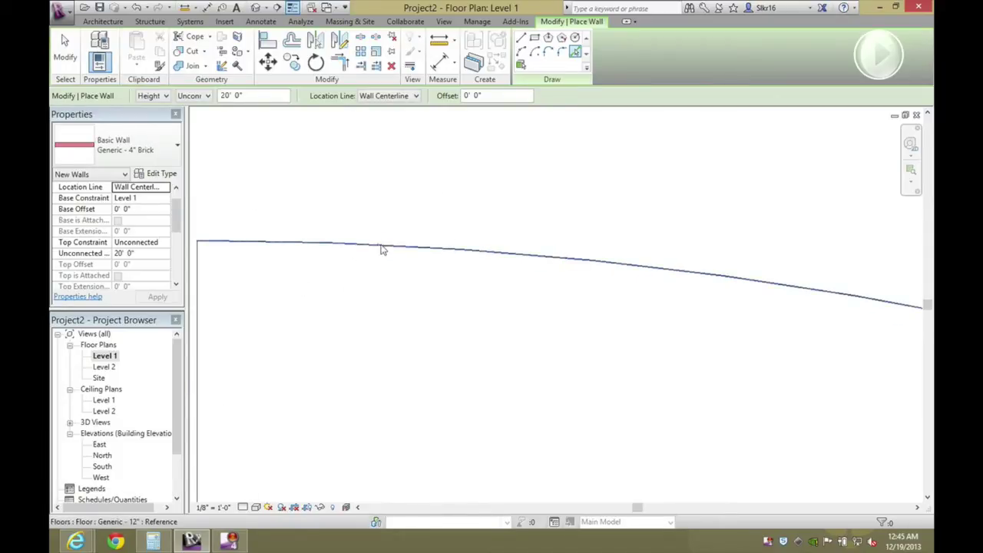
{"action": "scroll", "coordinate": [537, 142], "scroll_direction": "down", "scroll_amount": 2}
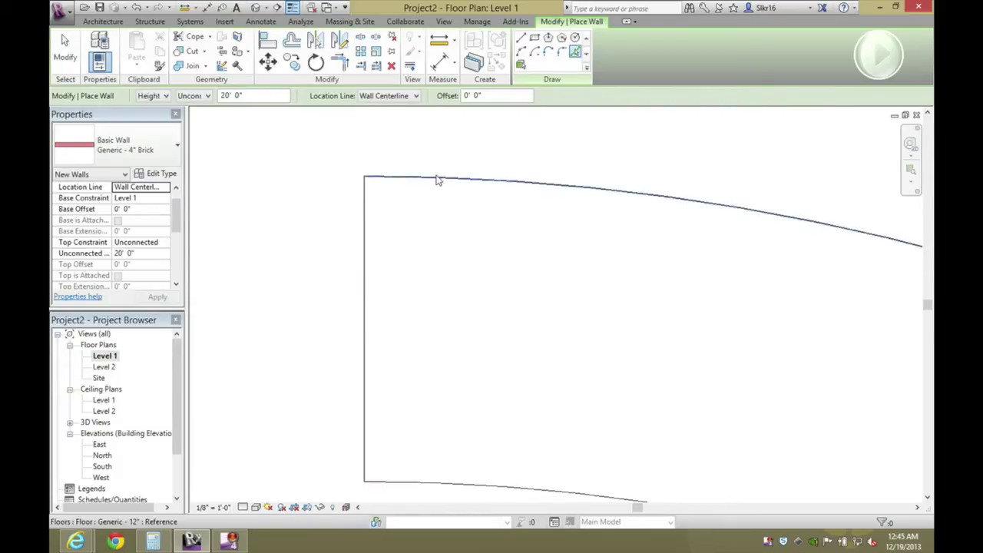
{"action": "left_click", "coordinate": [439, 181]}
{"action": "scroll", "coordinate": [401, 197], "scroll_direction": "up", "scroll_amount": 3}
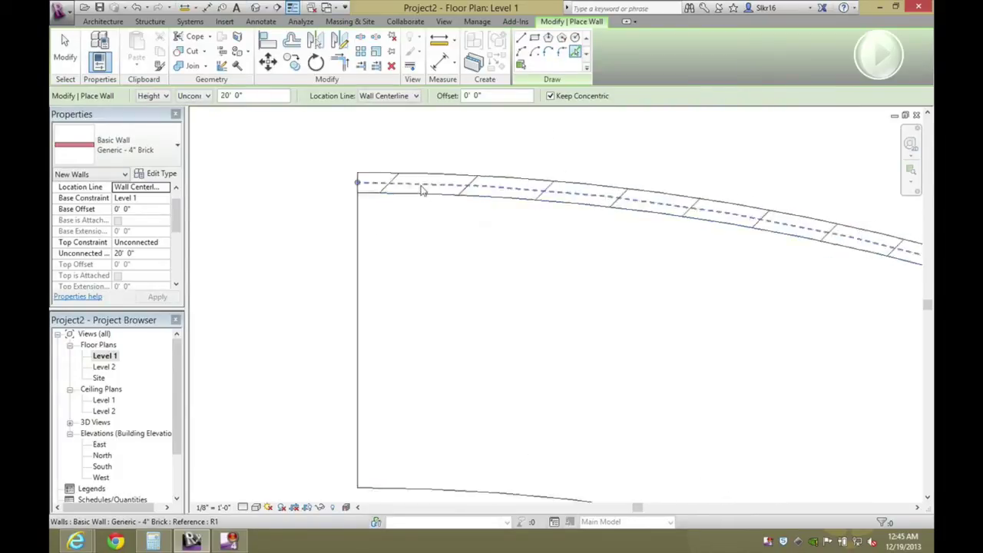
{"action": "key", "text": "ctrl+z"}
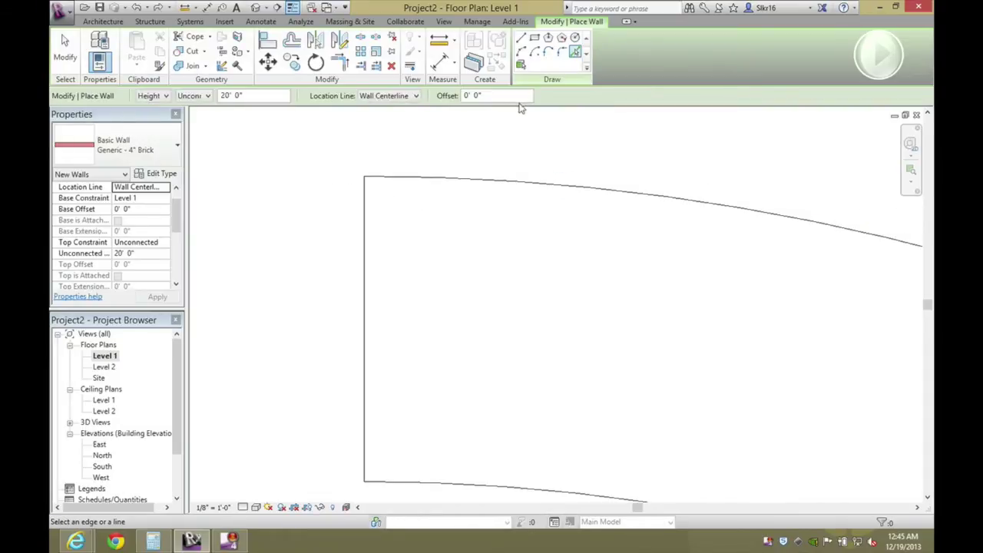
Set Location Line to Finish Face: Interior and place brick walls on both arc edges
{"action": "left_click", "coordinate": [389, 96]}
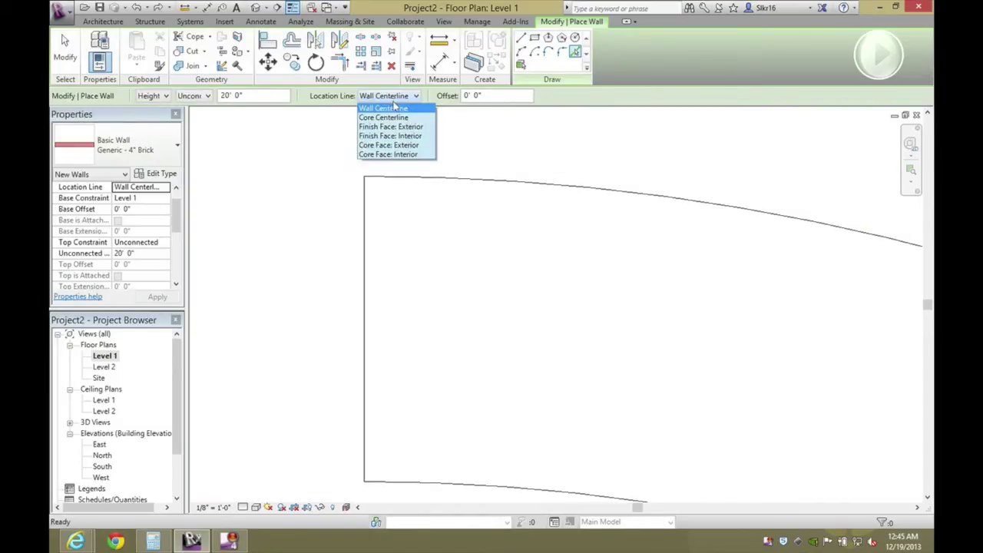
{"action": "left_click", "coordinate": [422, 136]}
{"action": "left_click", "coordinate": [430, 179]}
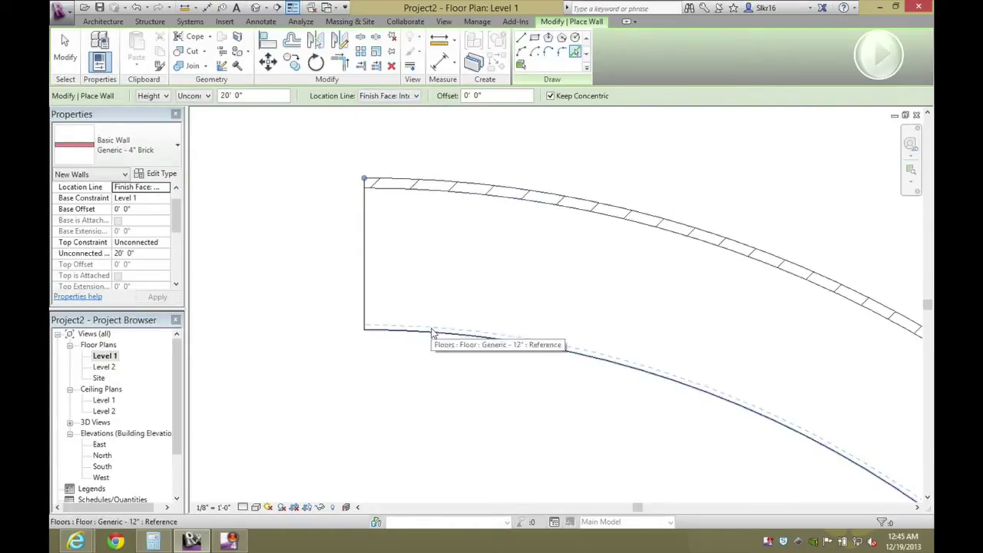
{"action": "scroll", "coordinate": [432, 334], "scroll_direction": "up", "scroll_amount": 2}
{"action": "left_click", "coordinate": [432, 335]}
{"action": "scroll", "coordinate": [442, 178], "scroll_direction": "down", "scroll_amount": 4}
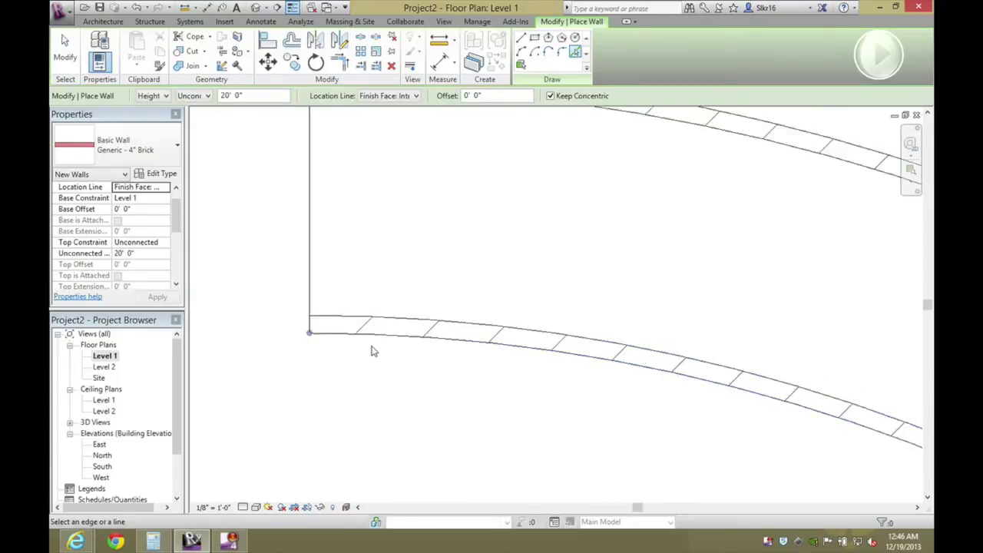
Finish placing walls and orbit the 3D view to see the curved walls
{"action": "scroll", "coordinate": [619, 197], "scroll_direction": "down", "scroll_amount": 3}
{"action": "key", "text": "Escape"}
{"action": "key", "text": "Escape"}
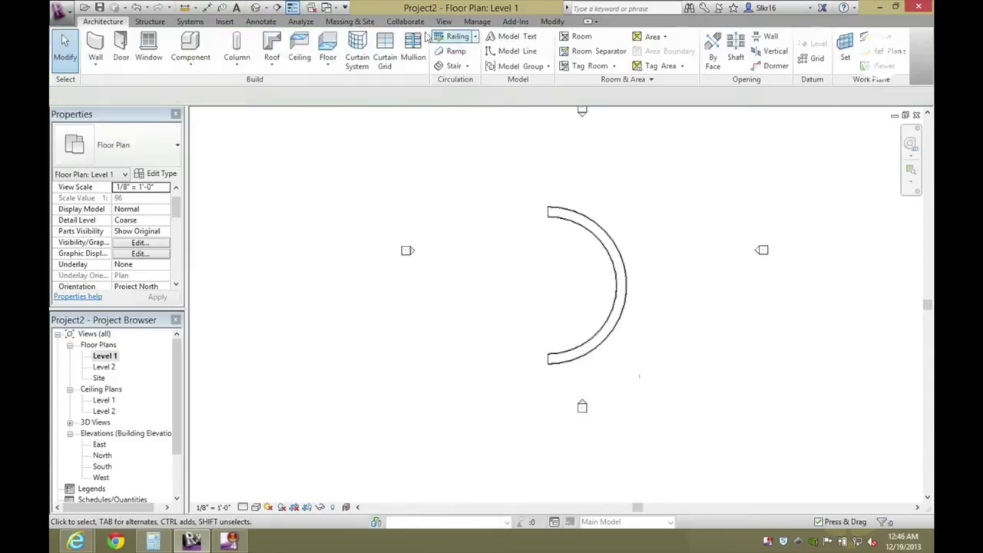
{"action": "left_click", "coordinate": [257, 7]}
{"action": "middle_click_drag", "start_coordinate": [353, 348], "coordinate": [295, 109], "text": "shift"}
Create an in-place Walls-category model named Void 1
{"action": "left_click", "coordinate": [198, 71]}
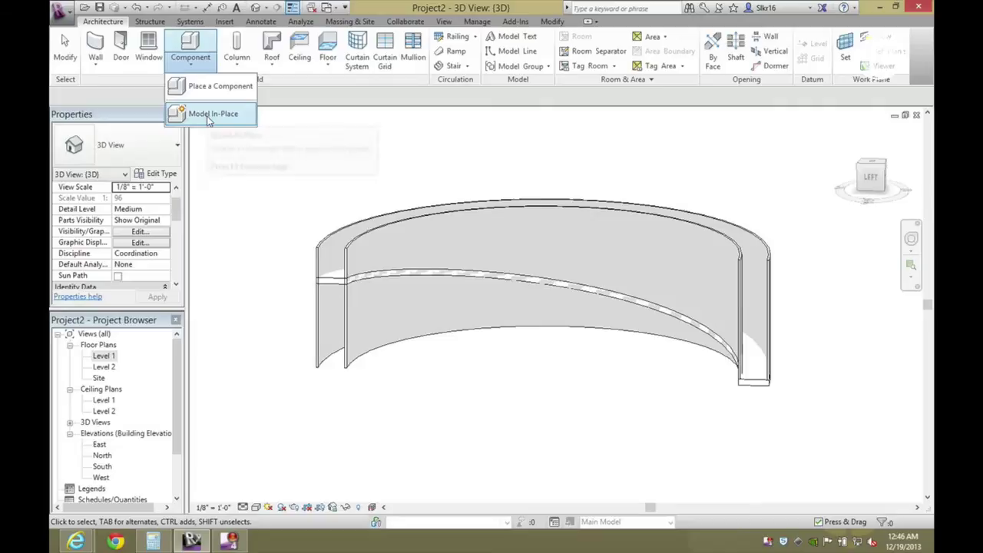
{"action": "left_click", "coordinate": [207, 116]}
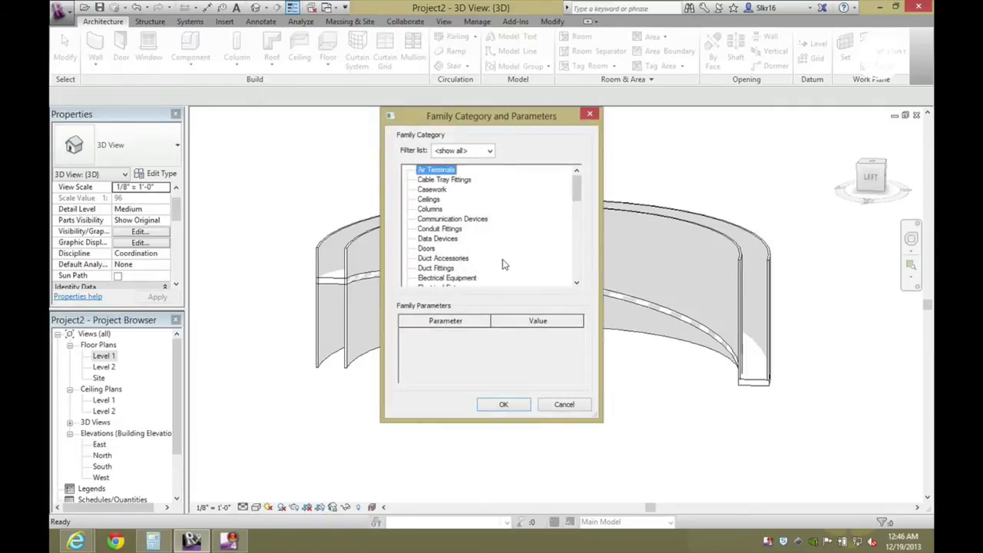
{"action": "key", "text": "w"}
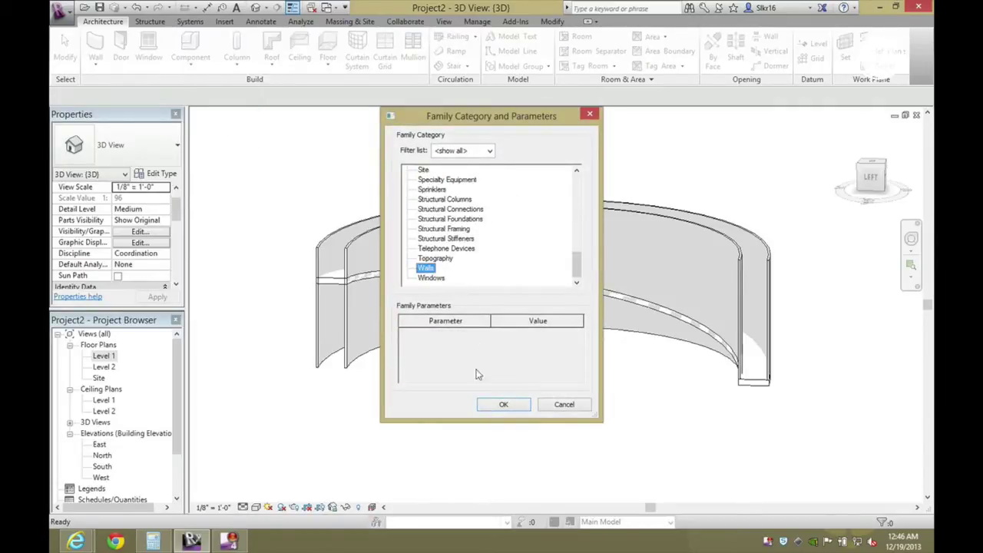
{"action": "left_click", "coordinate": [503, 404]}
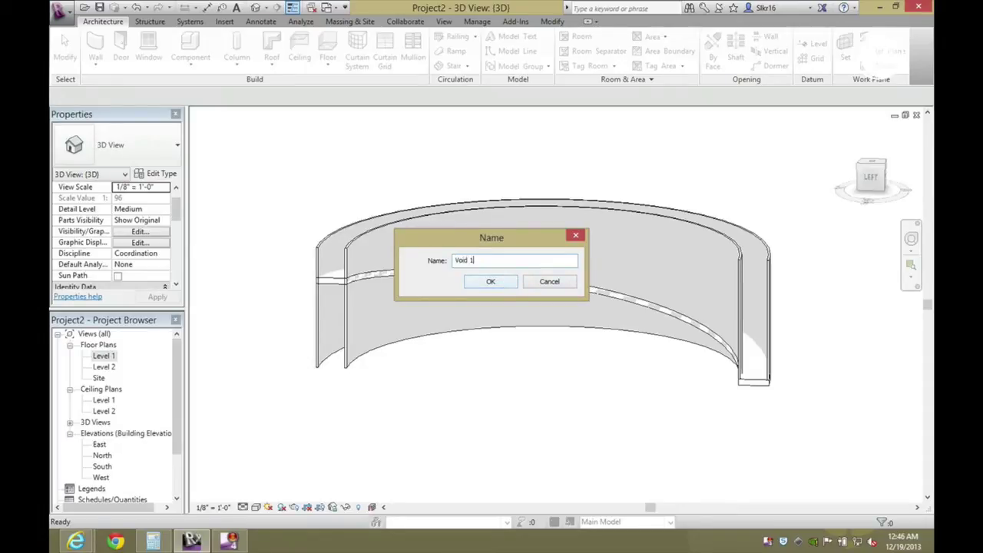
{"action": "left_click", "coordinate": [505, 282]}
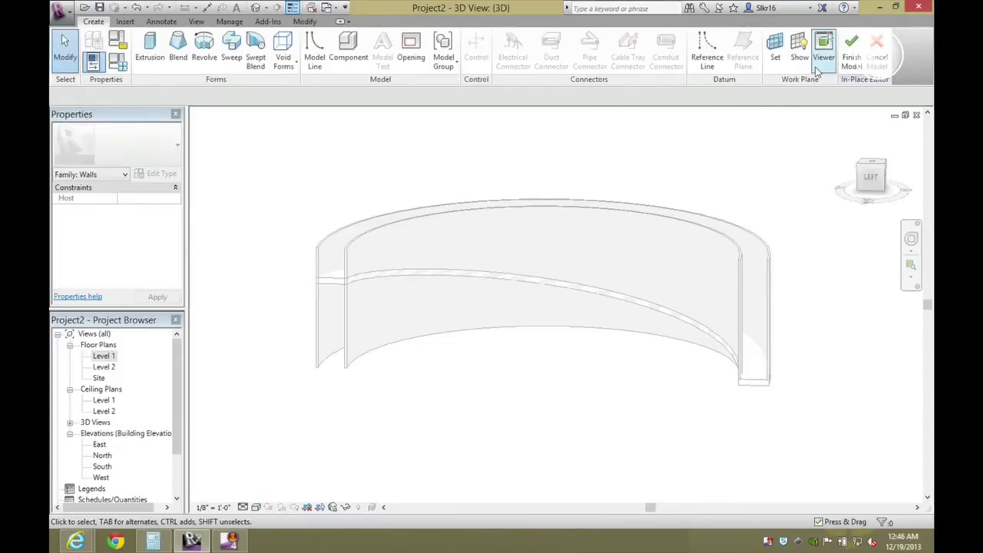
Pick the curved brick wall's end face as the work plane for Void 1
{"action": "left_click", "coordinate": [775, 51]}
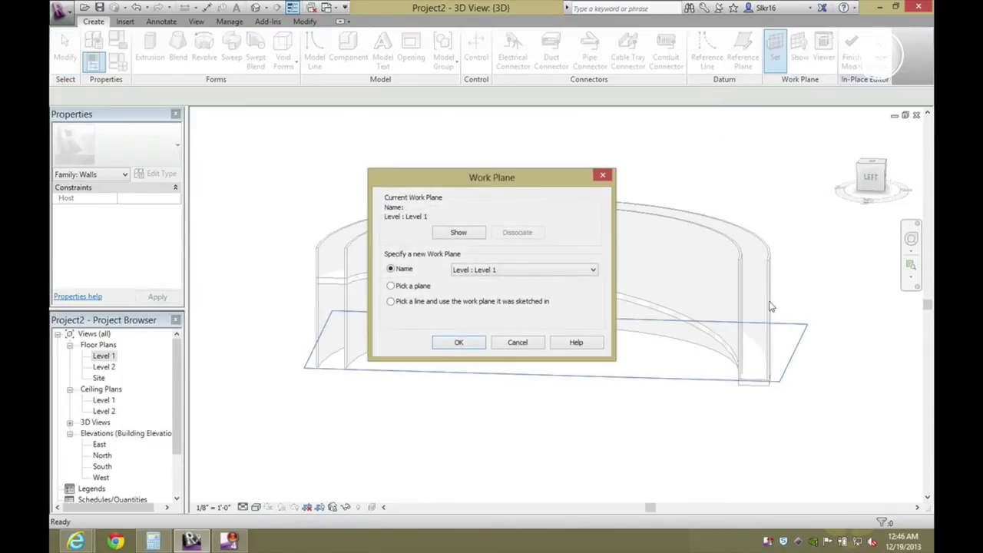
{"action": "left_click", "coordinate": [415, 287]}
{"action": "left_click", "coordinate": [460, 343]}
{"action": "scroll", "coordinate": [752, 353], "scroll_direction": "up", "scroll_amount": 5}
{"action": "middle_click_drag", "start_coordinate": [753, 353], "coordinate": [607, 359], "text": "shift"}
{"action": "scroll", "coordinate": [606, 359], "scroll_direction": "up", "scroll_amount": 3}
{"action": "left_click", "coordinate": [607, 377]}
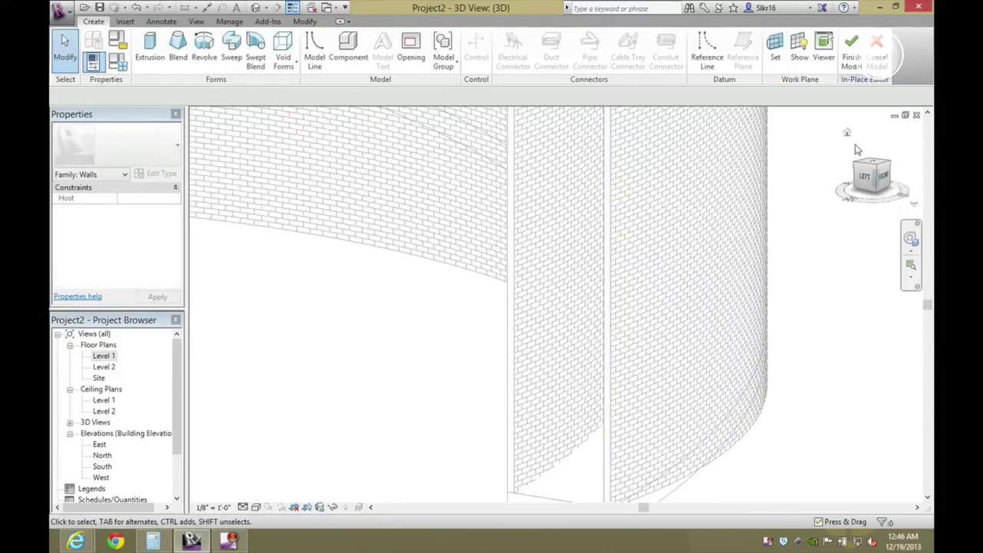
{"action": "scroll", "coordinate": [838, 108], "scroll_direction": "down", "scroll_amount": 3}
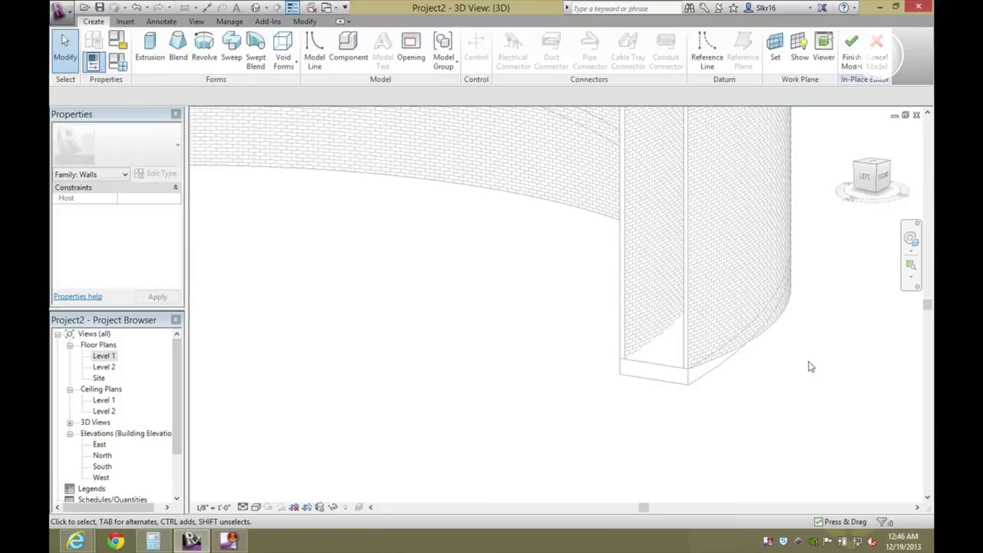
{"action": "scroll", "coordinate": [732, 394], "scroll_direction": "down", "scroll_amount": 2}
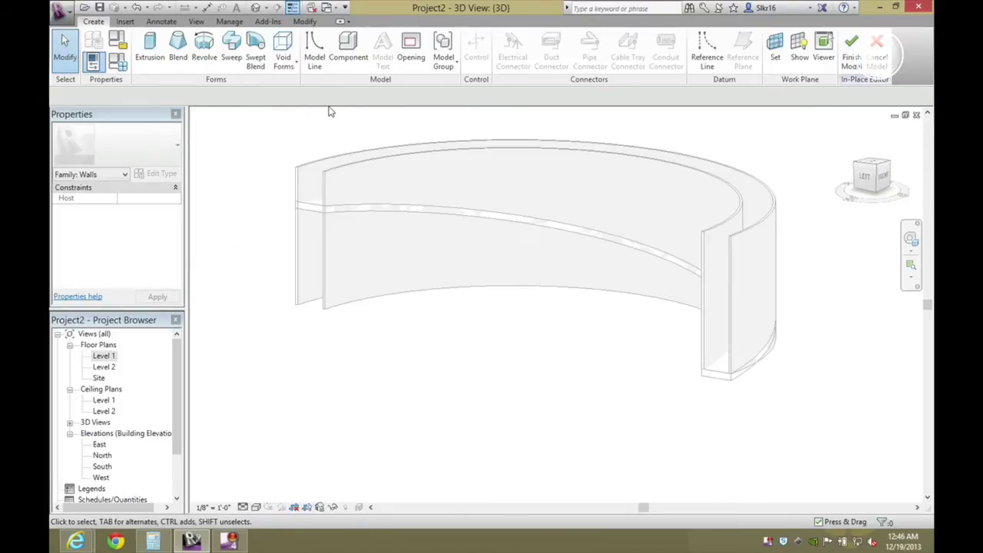
Start a swept blend and pick the wall's curved bottom edge as its path
{"action": "left_click", "coordinate": [255, 62]}
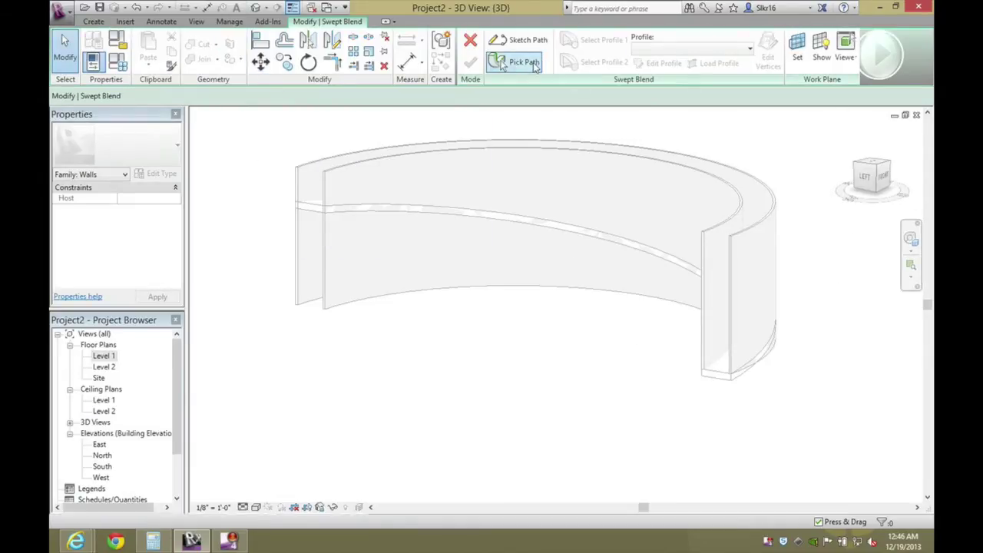
{"action": "left_click", "coordinate": [508, 62]}
{"action": "scroll", "coordinate": [798, 372], "scroll_direction": "up", "scroll_amount": 3}
{"action": "scroll", "coordinate": [814, 375], "scroll_direction": "up", "scroll_amount": 2}
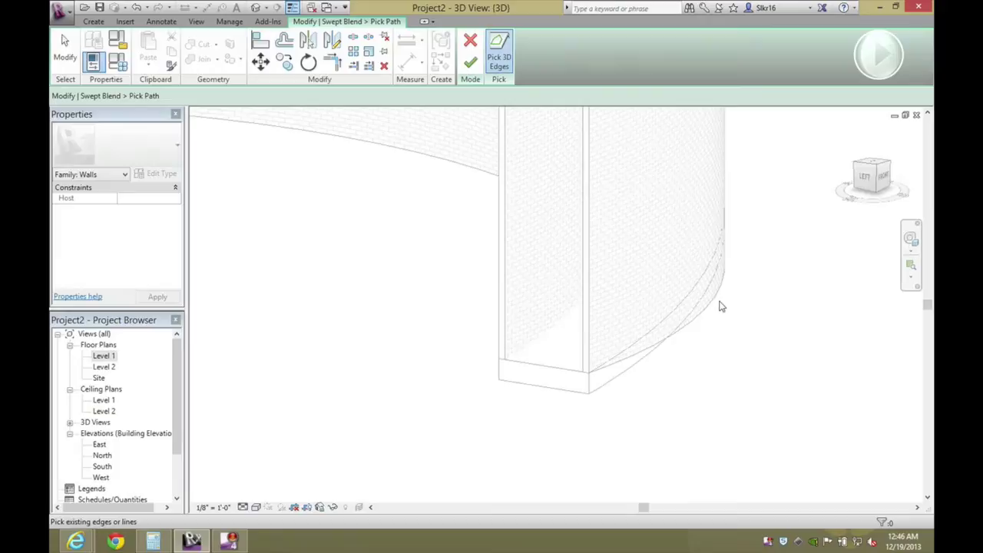
{"action": "middle_click_drag", "start_coordinate": [689, 331], "coordinate": [703, 352], "text": "shift"}
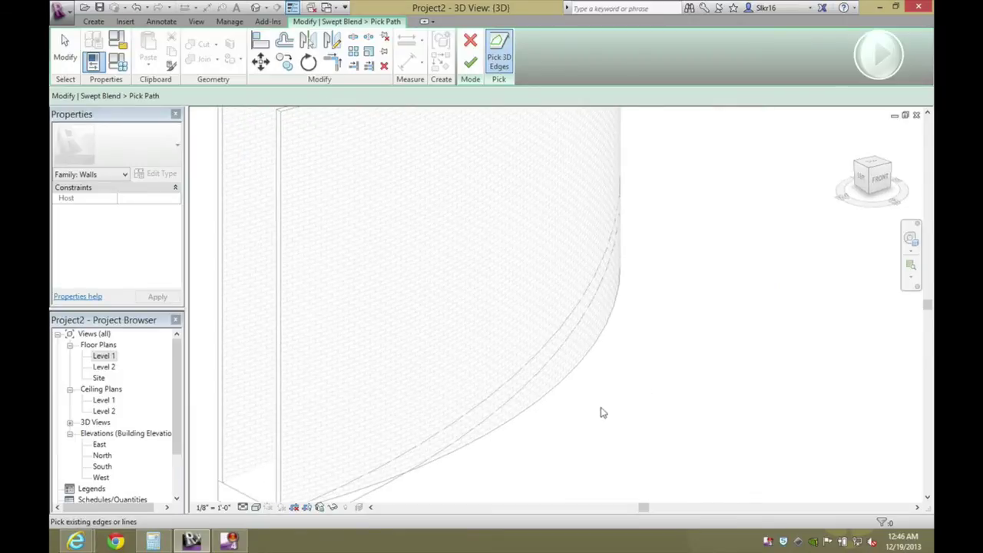
{"action": "left_click", "coordinate": [578, 379]}
{"action": "scroll", "coordinate": [792, 335], "scroll_direction": "down", "scroll_amount": 2}
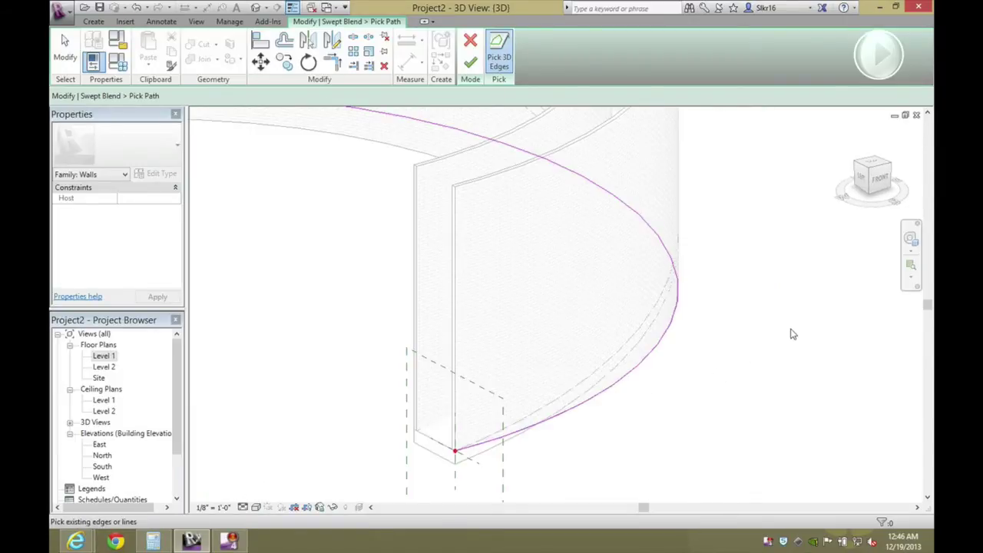
{"action": "left_click", "coordinate": [470, 62]}
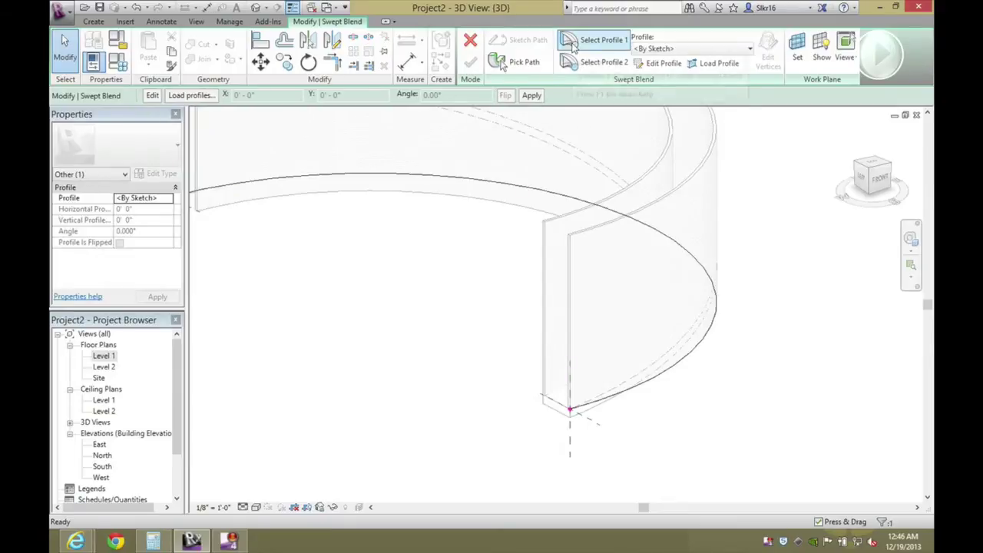
Begin editing the first profile, with the Workplane Viewer turned to face the wall end
{"action": "left_click", "coordinate": [649, 66]}
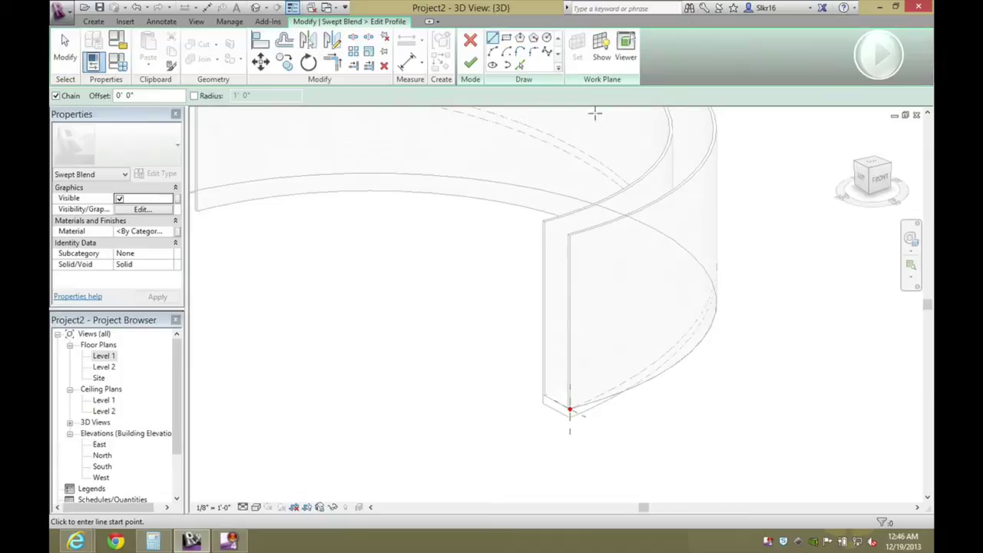
{"action": "left_click", "coordinate": [634, 54]}
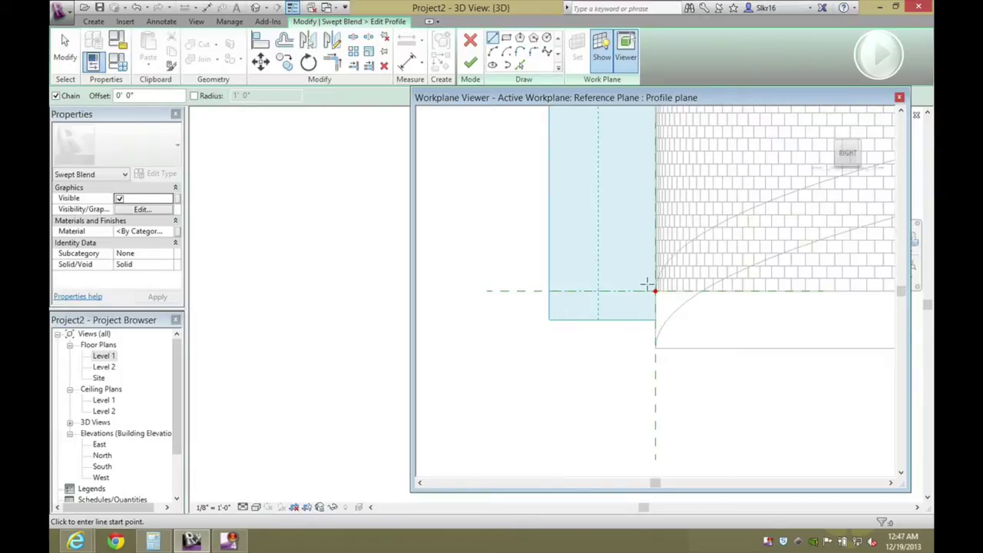
{"action": "scroll", "coordinate": [563, 355], "scroll_direction": "down", "scroll_amount": 4}
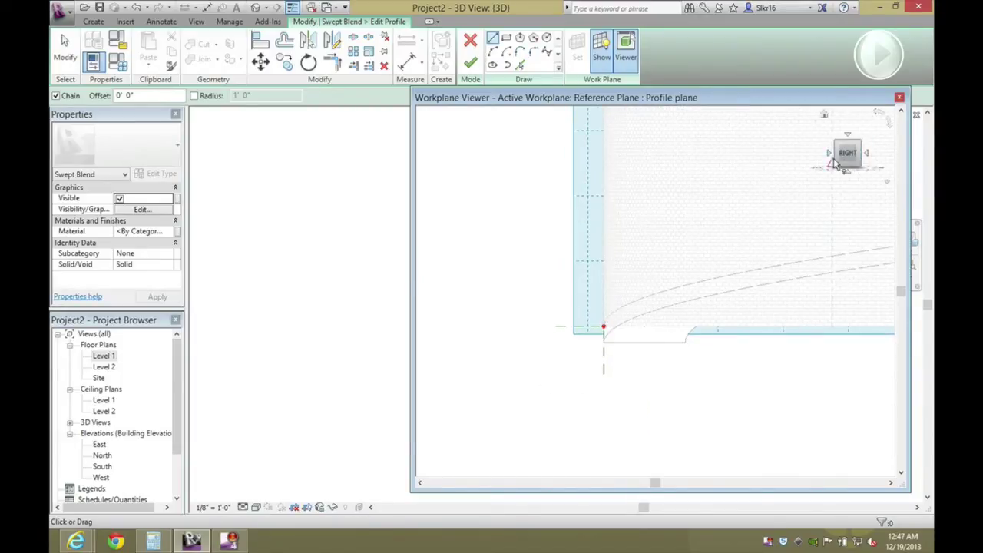
{"action": "left_click", "coordinate": [829, 156]}
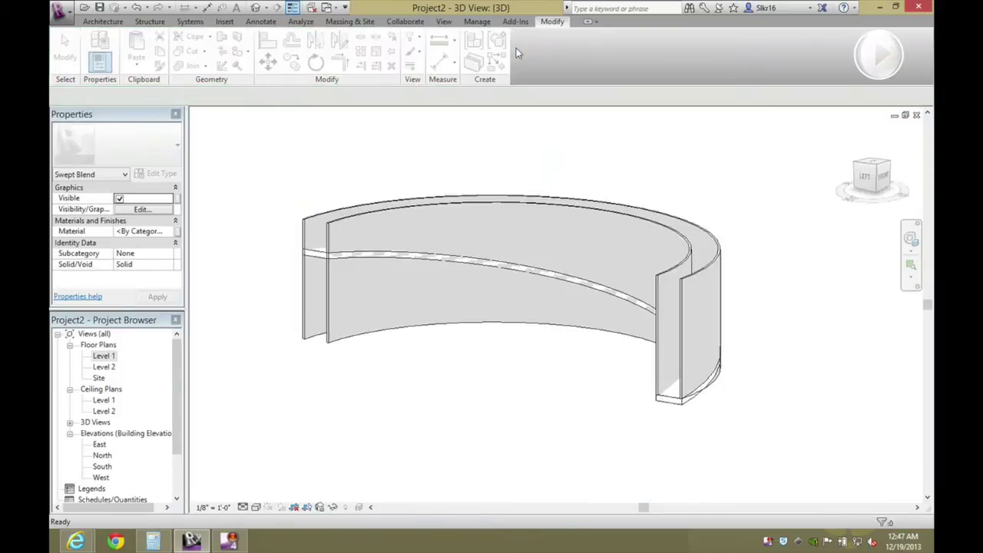
{"action": "key", "text": "ctrl+s"}
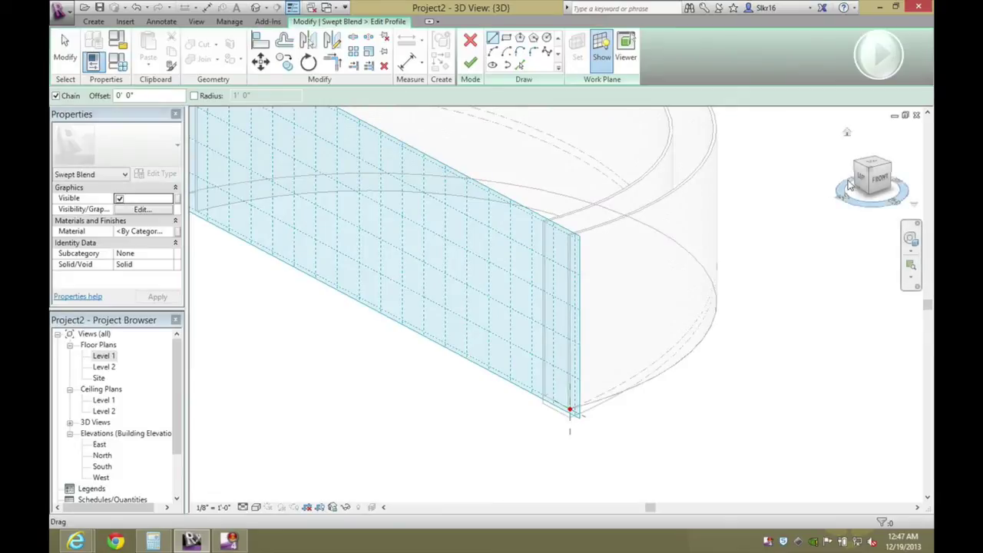
{"action": "left_click", "coordinate": [626, 48]}
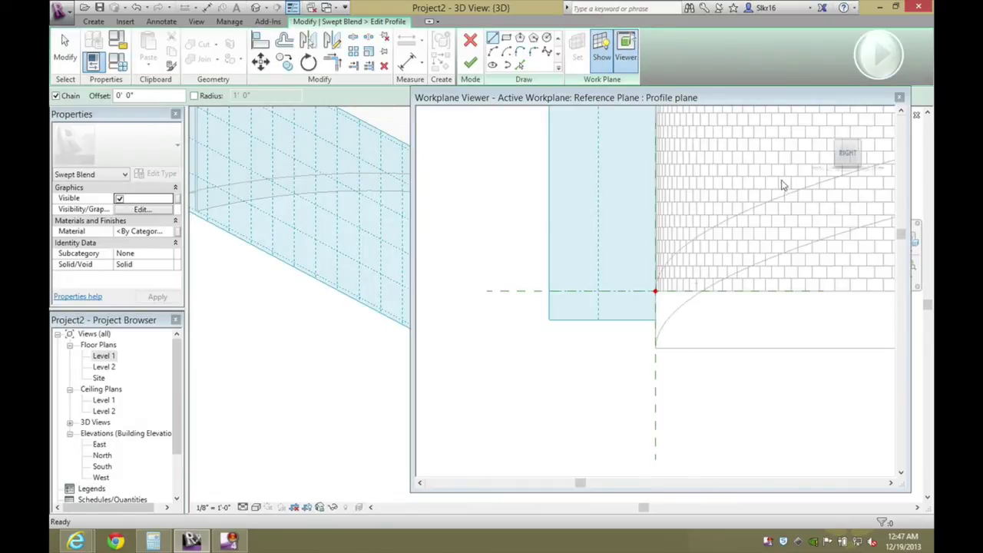
{"action": "left_click", "coordinate": [833, 157]}
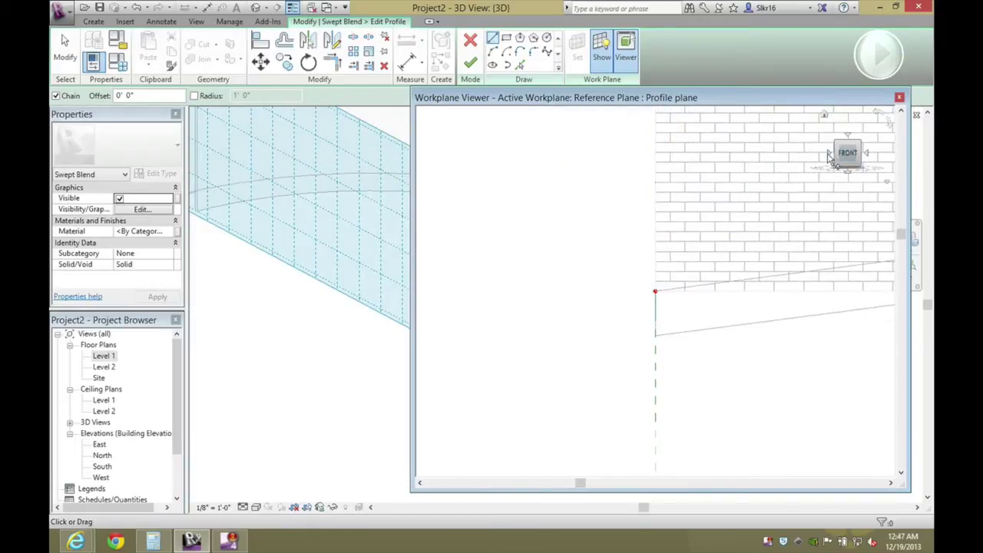
Sketch a 1'-0" rectangle at the wall's base corner and finish the first profile
{"action": "left_click", "coordinate": [516, 45]}
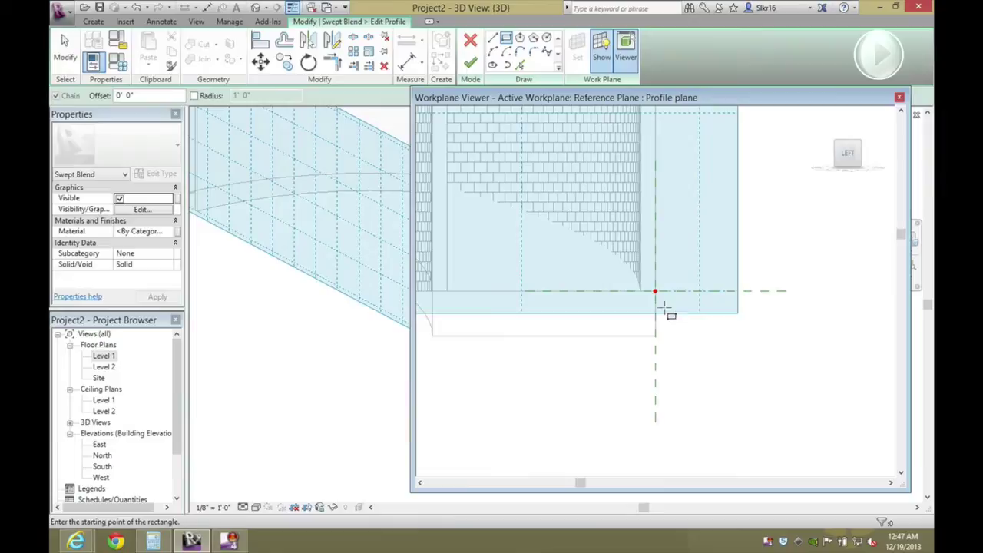
{"action": "left_click", "coordinate": [654, 290]}
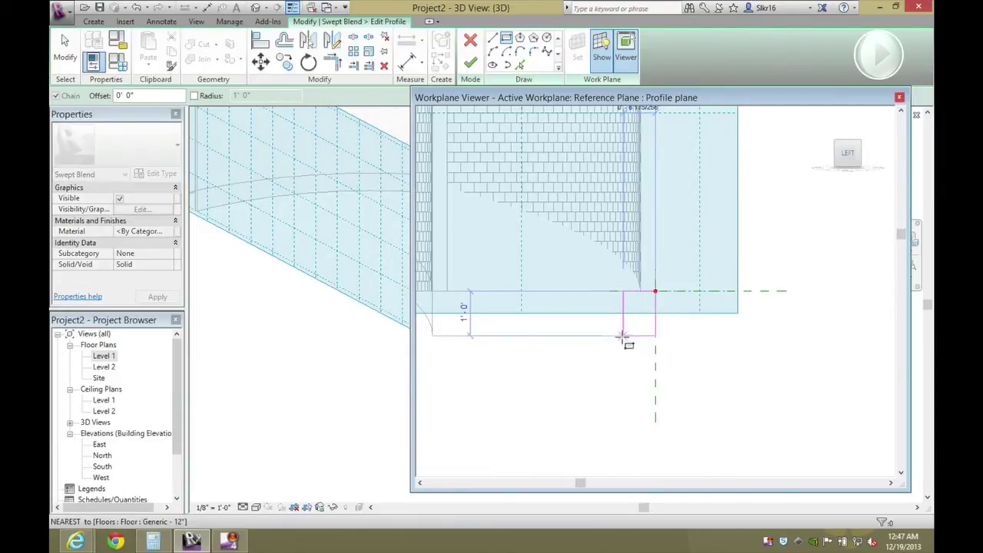
{"action": "key", "text": "Escape"}
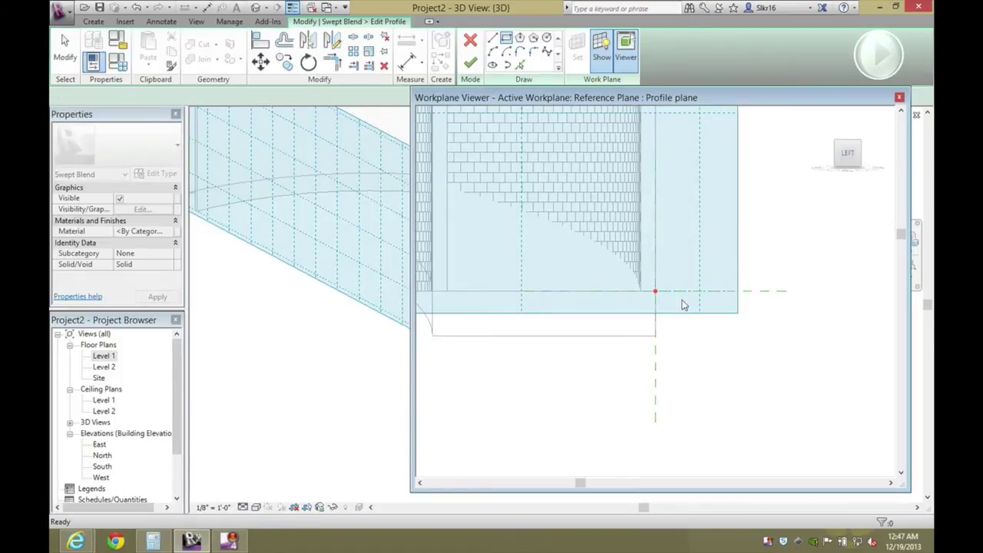
{"action": "left_click", "coordinate": [680, 290]}
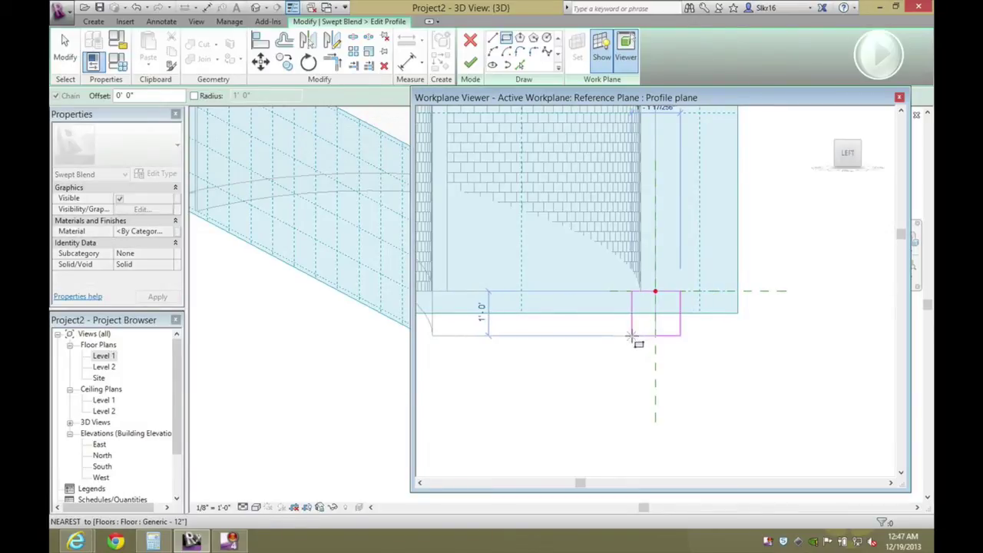
{"action": "left_click", "coordinate": [629, 336]}
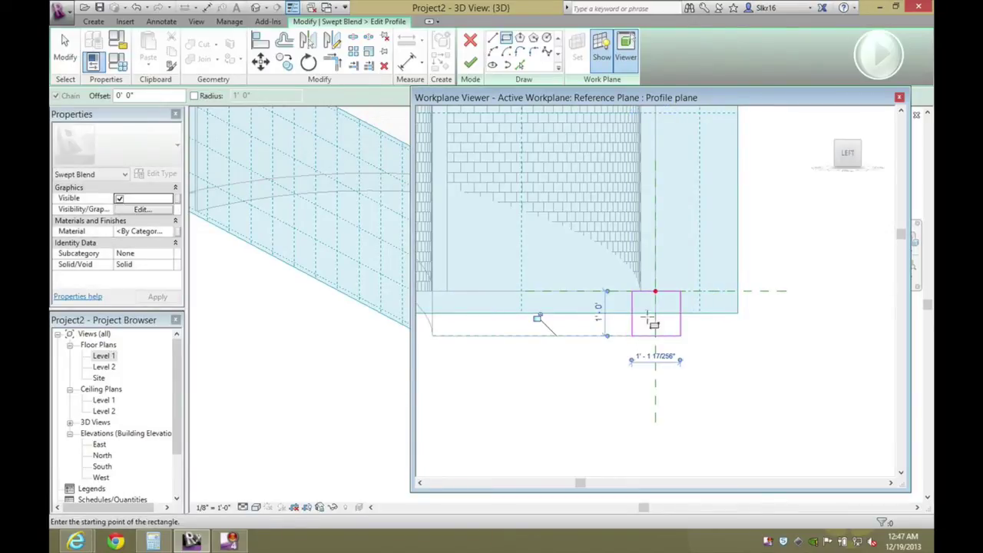
{"action": "left_click", "coordinate": [470, 65]}
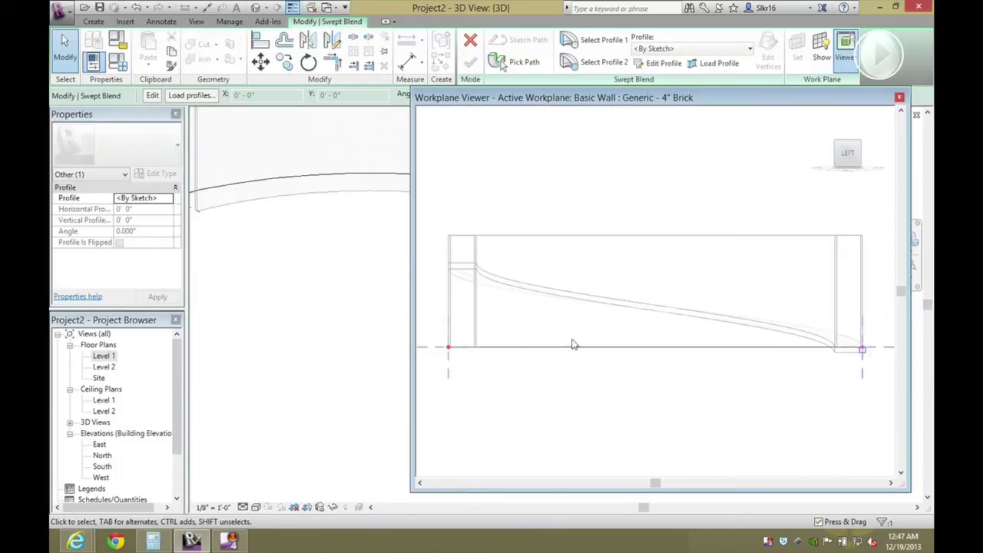
Sketch Profile 2 as a rectangle 15'-0" tall at the other wall end
{"action": "left_click", "coordinate": [597, 63]}
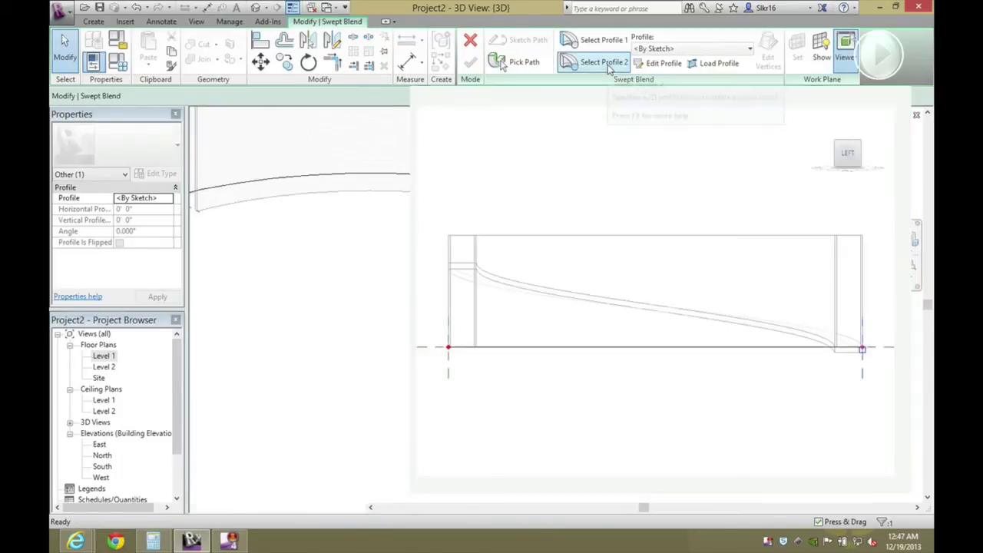
{"action": "left_click", "coordinate": [659, 64]}
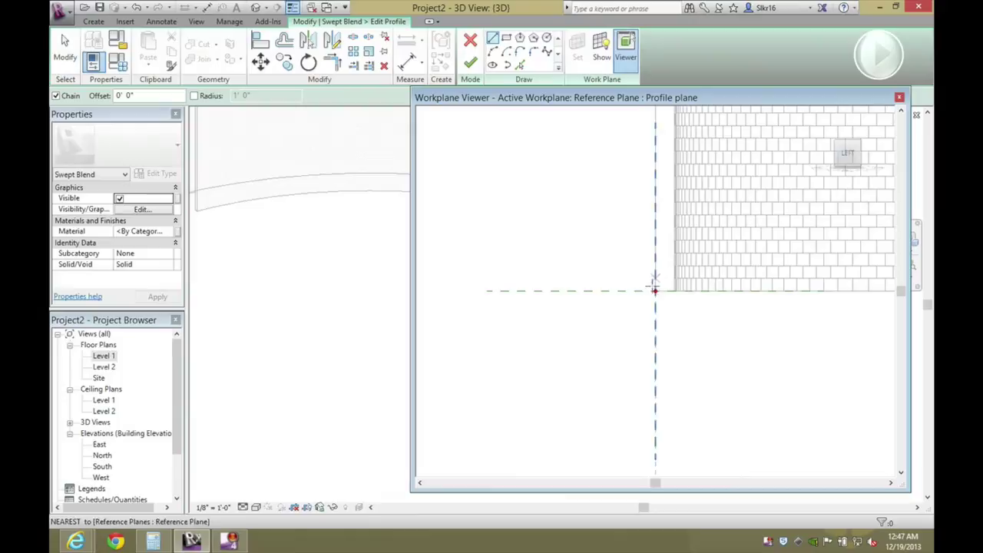
{"action": "left_click", "coordinate": [842, 162]}
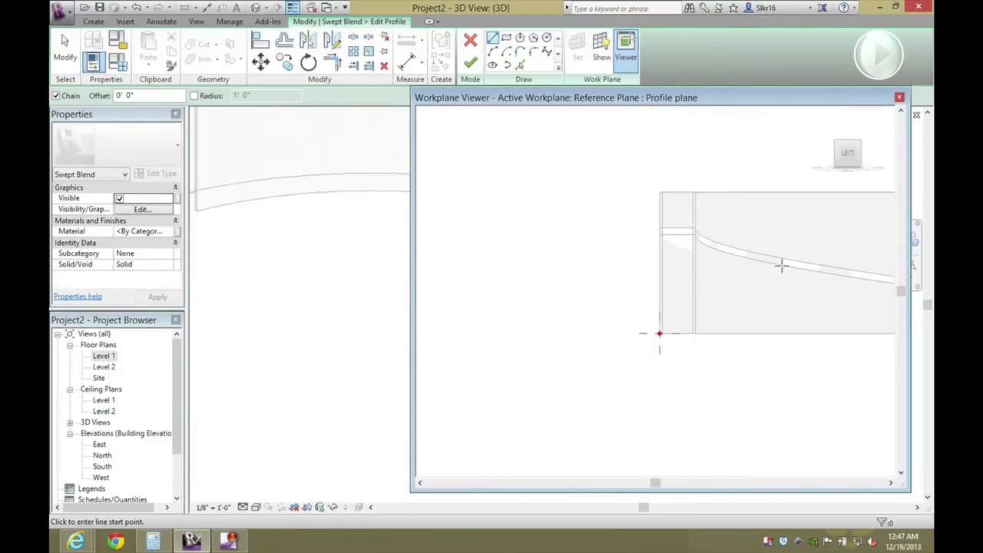
{"action": "scroll", "coordinate": [654, 347], "scroll_direction": "up", "scroll_amount": 3}
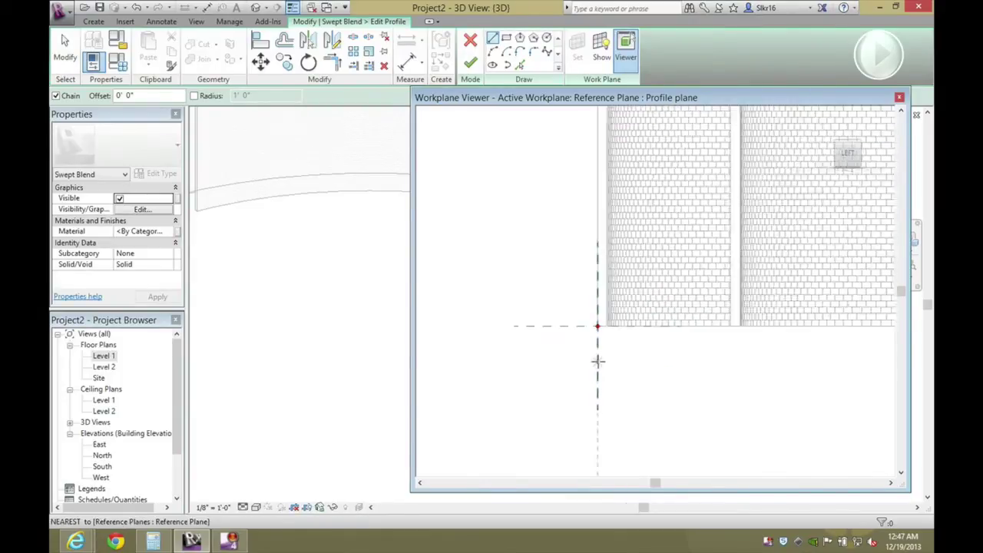
{"action": "left_click", "coordinate": [598, 343]}
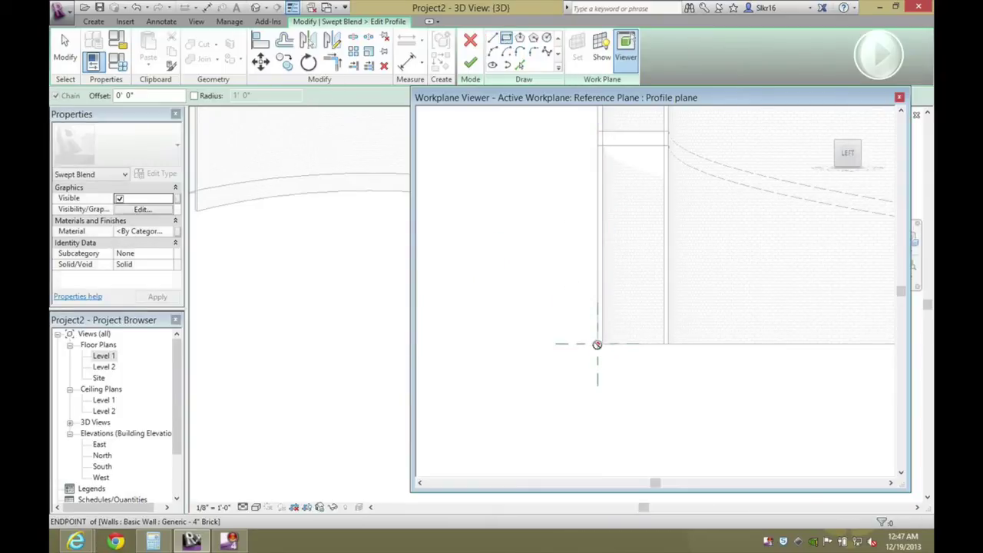
{"action": "left_click", "coordinate": [597, 343]}
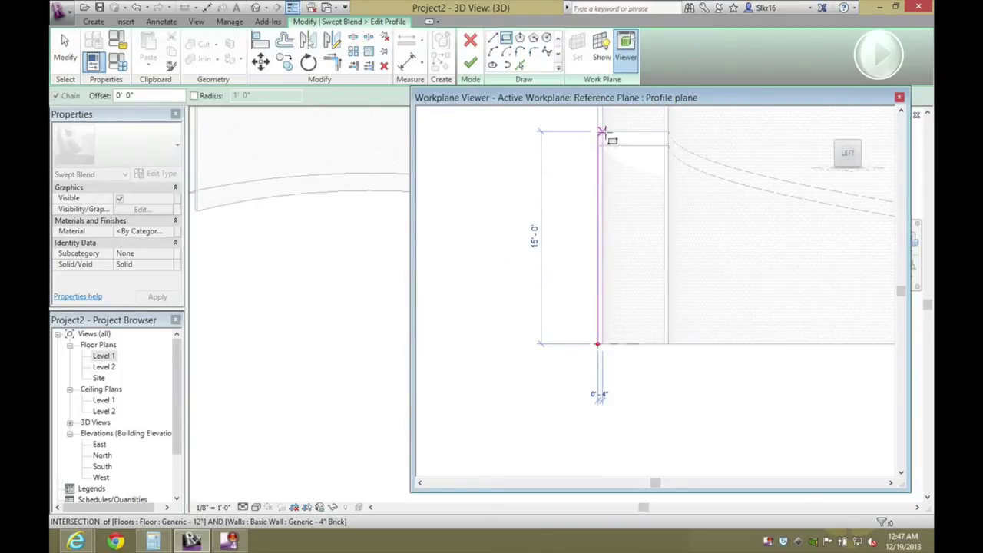
{"action": "left_click", "coordinate": [604, 132]}
{"action": "scroll", "coordinate": [606, 135], "scroll_direction": "up", "scroll_amount": 4}
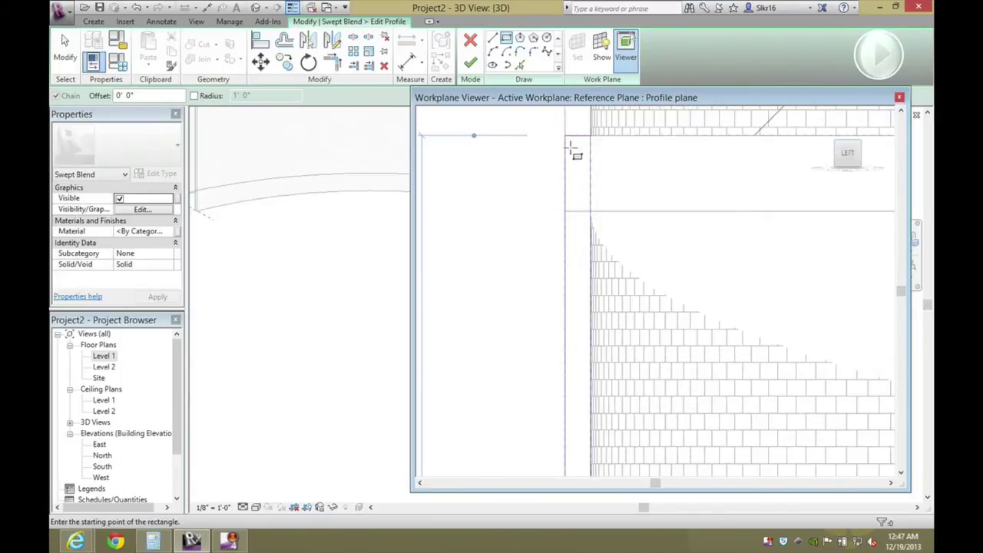
{"action": "scroll", "coordinate": [571, 150], "scroll_direction": "down", "scroll_amount": 4}
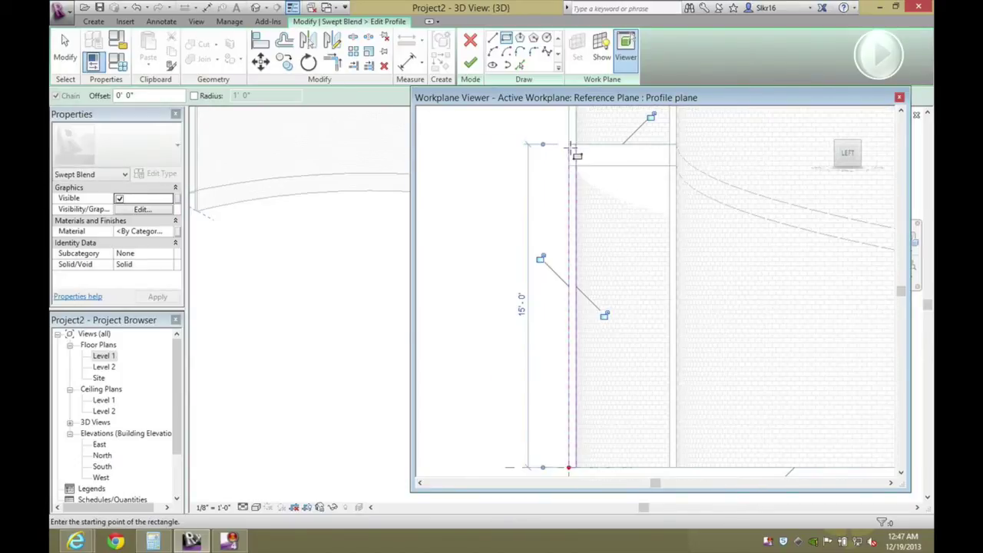
{"action": "left_click", "coordinate": [470, 63]}
Finish the swept blend and close the Workplane Viewer
{"action": "scroll", "coordinate": [687, 340], "scroll_direction": "down", "scroll_amount": 3}
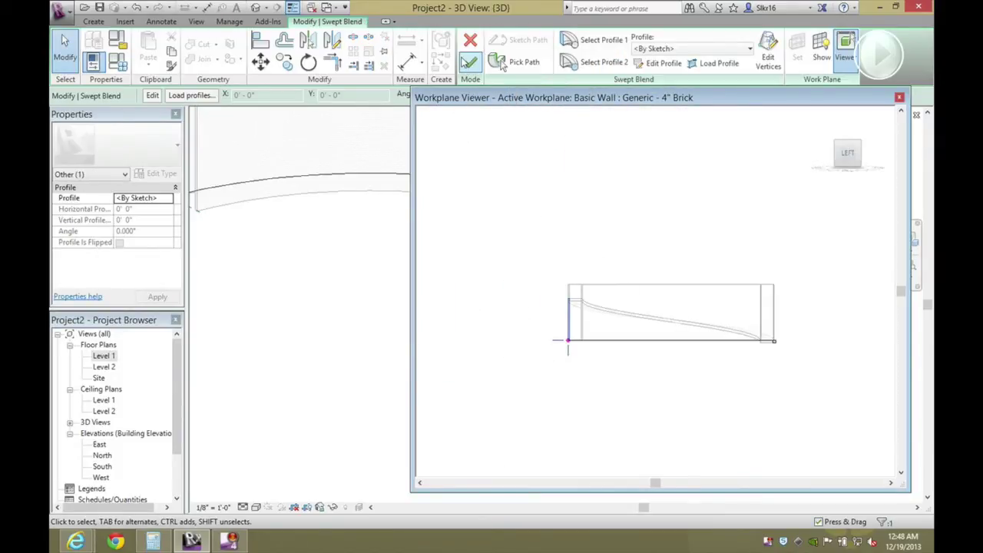
{"action": "left_click", "coordinate": [470, 64]}
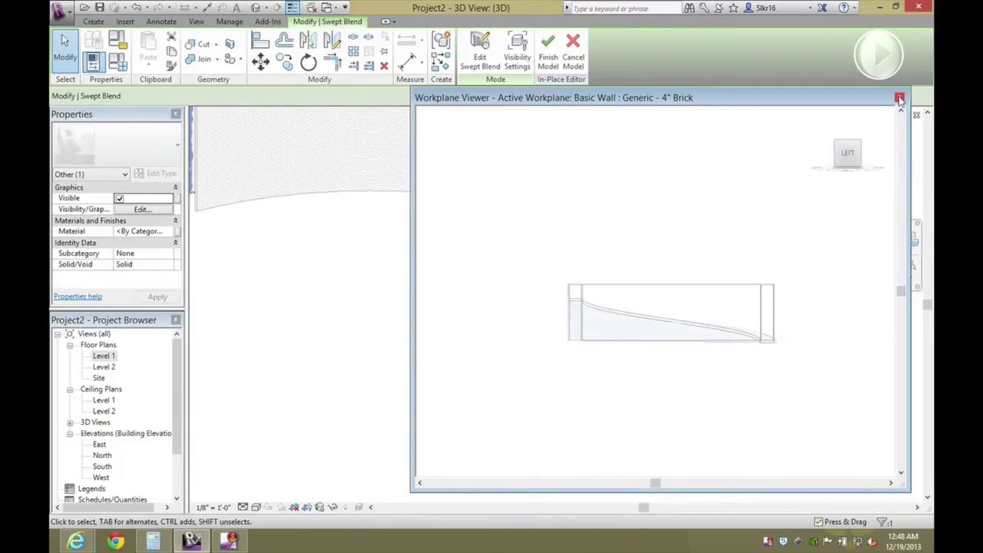
{"action": "left_click", "coordinate": [900, 99]}
{"action": "left_click", "coordinate": [809, 336]}
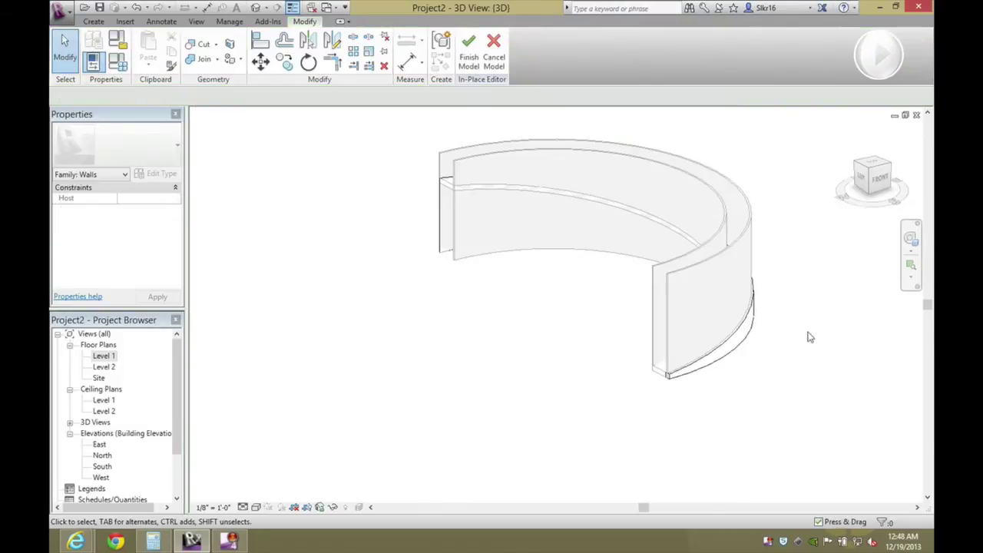
Set the swept blend under the wall to Void and cut the curved brick wall with it
{"action": "left_click", "coordinate": [717, 370]}
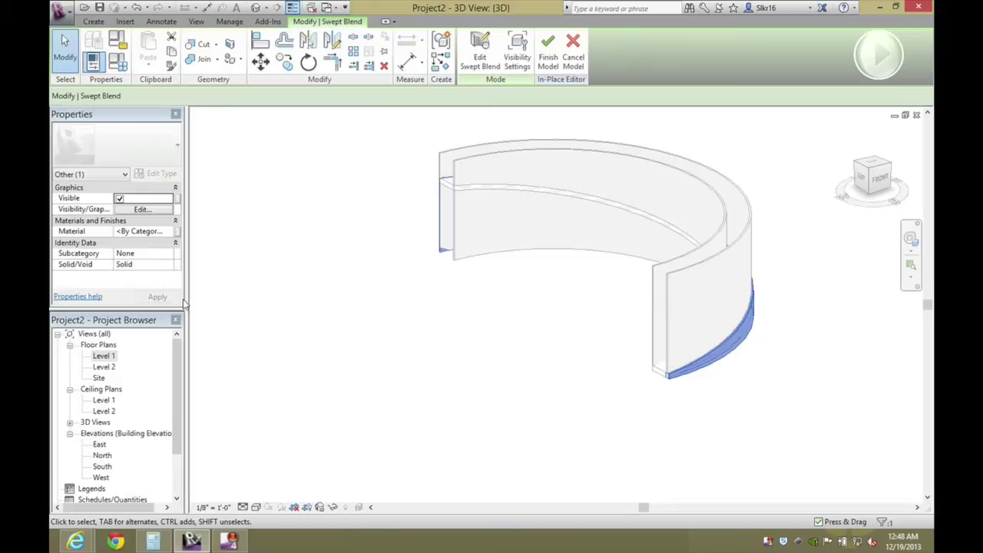
{"action": "left_click", "coordinate": [169, 264]}
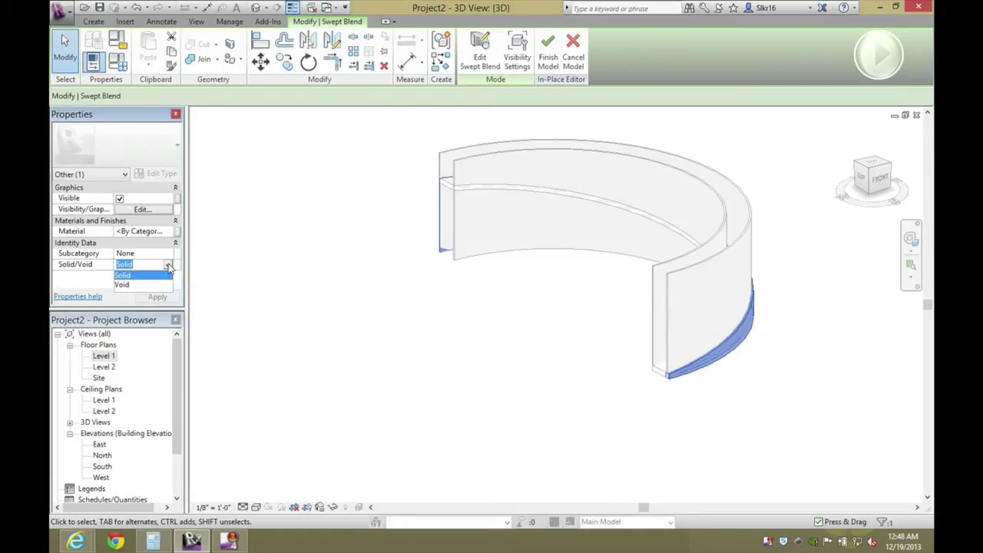
{"action": "left_click", "coordinate": [156, 285]}
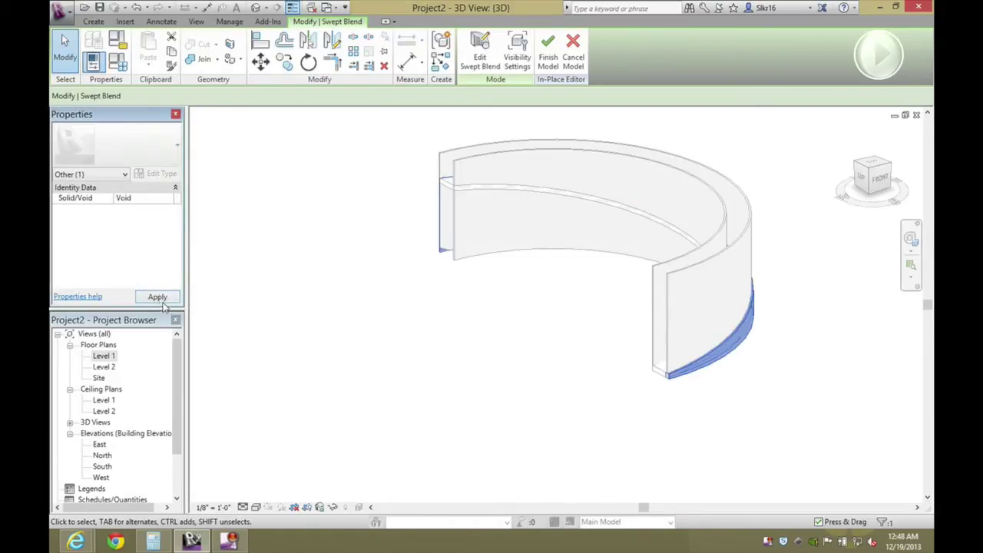
{"action": "left_click", "coordinate": [159, 298]}
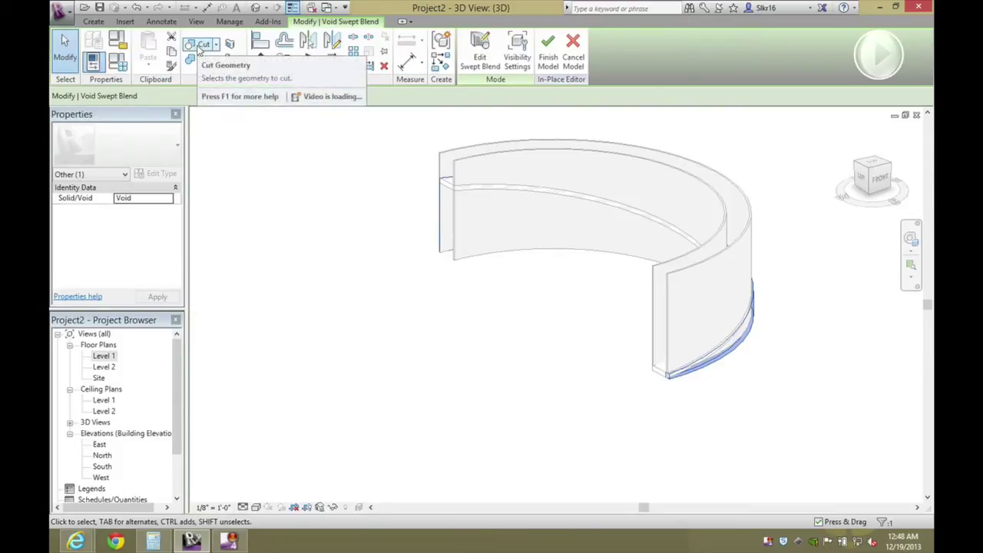
{"action": "left_click", "coordinate": [201, 45]}
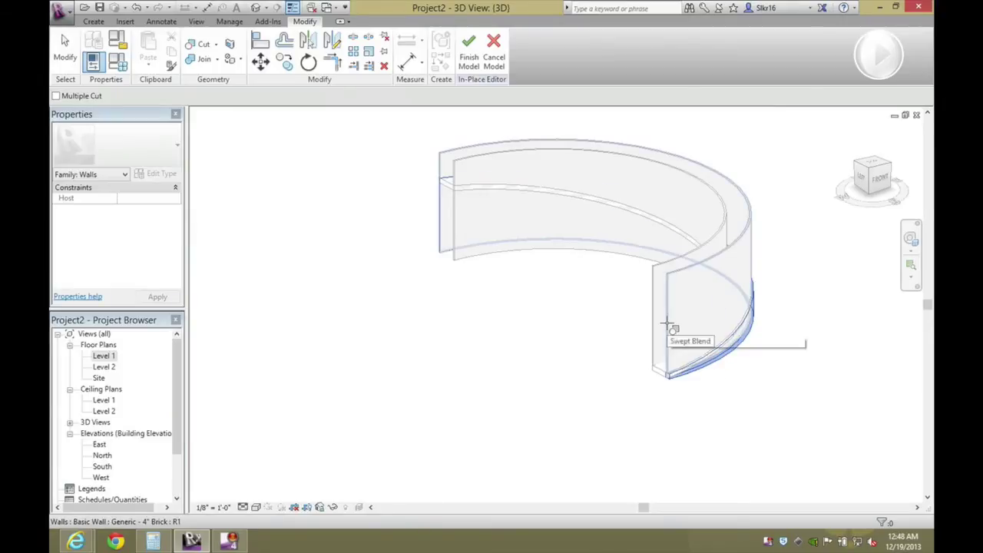
{"action": "middle_click_drag", "start_coordinate": [508, 296], "coordinate": [628, 264], "text": "shift"}
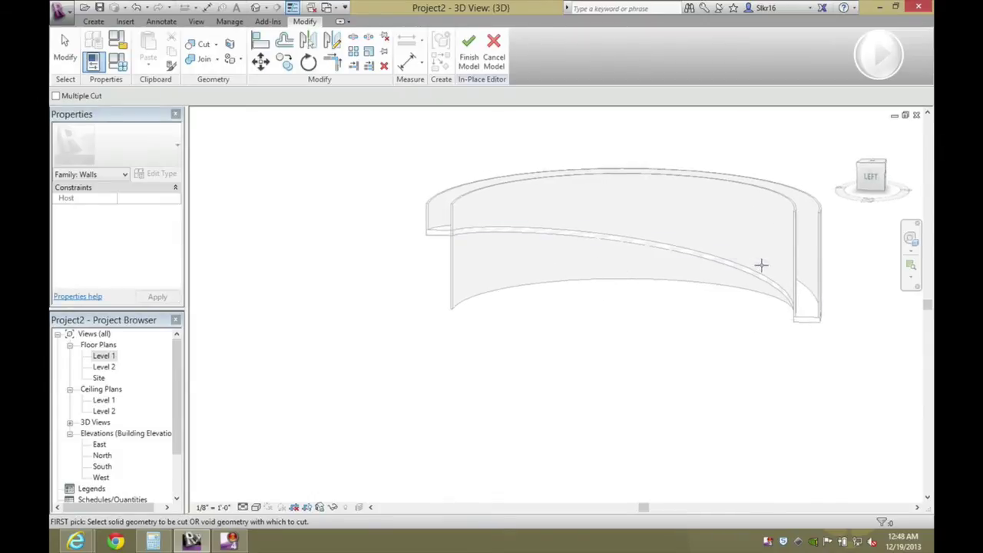
Finish the in-place wall model and save the project as v2
{"action": "left_click", "coordinate": [467, 65]}
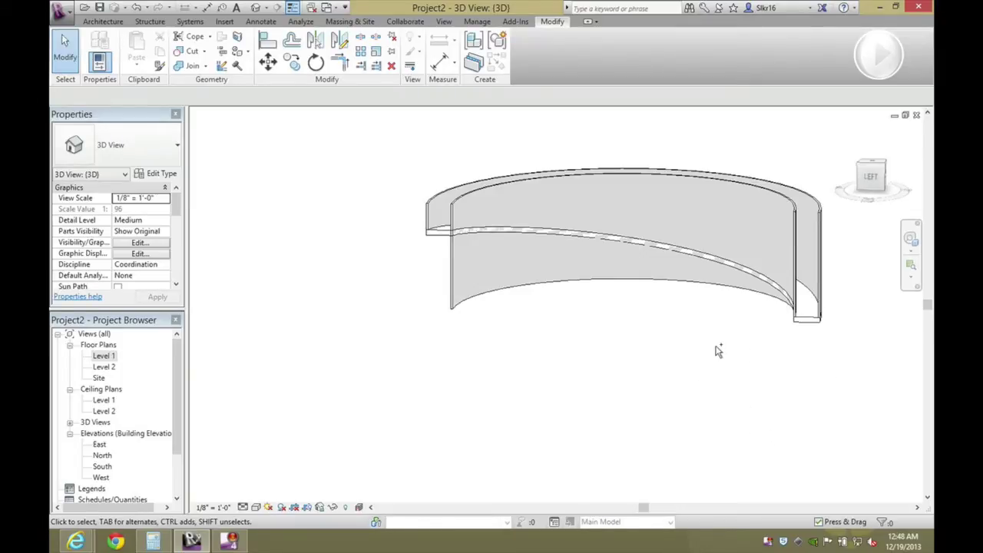
{"action": "key", "text": "ctrl+s"}
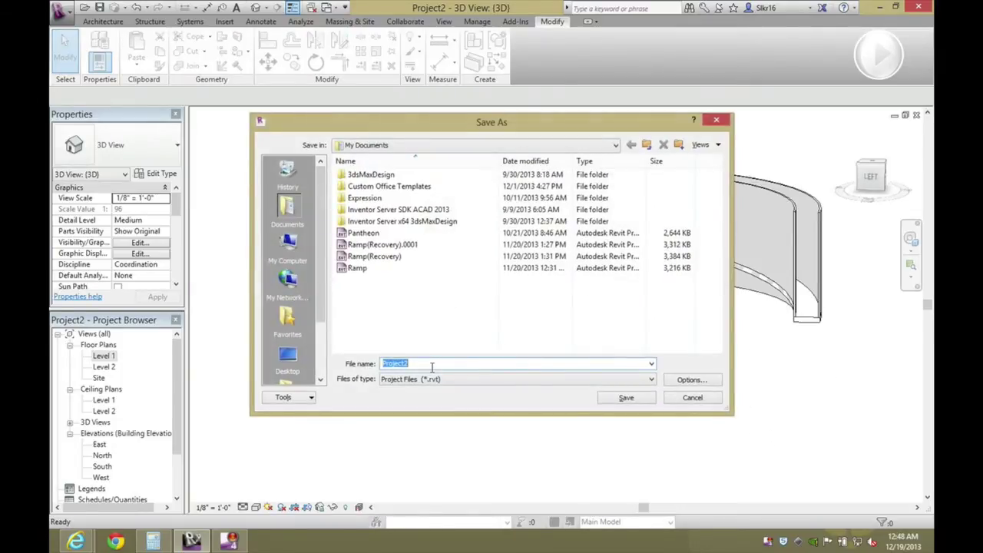
{"action": "key", "text": "Return"}
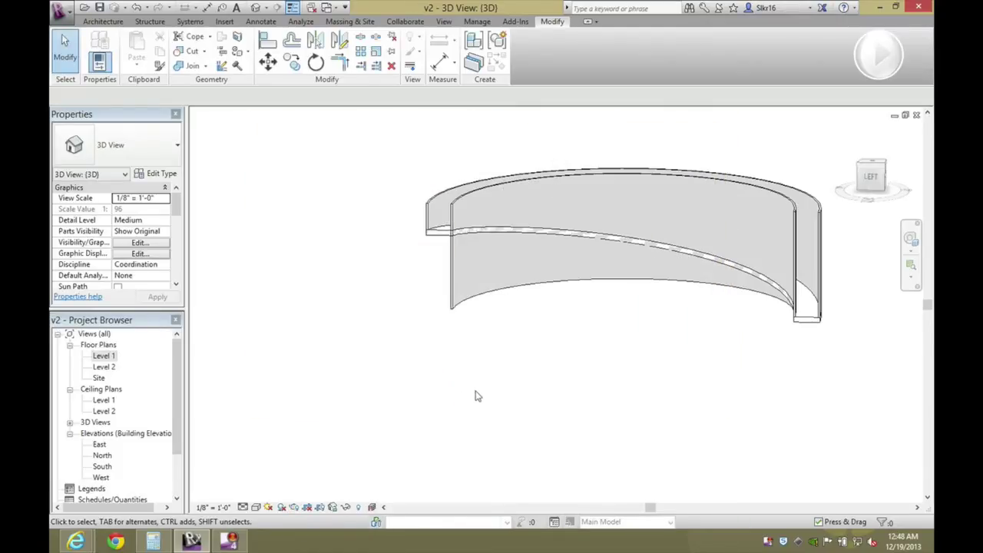
{"action": "middle_click_drag", "start_coordinate": [768, 330], "coordinate": [708, 356], "text": "shift"}
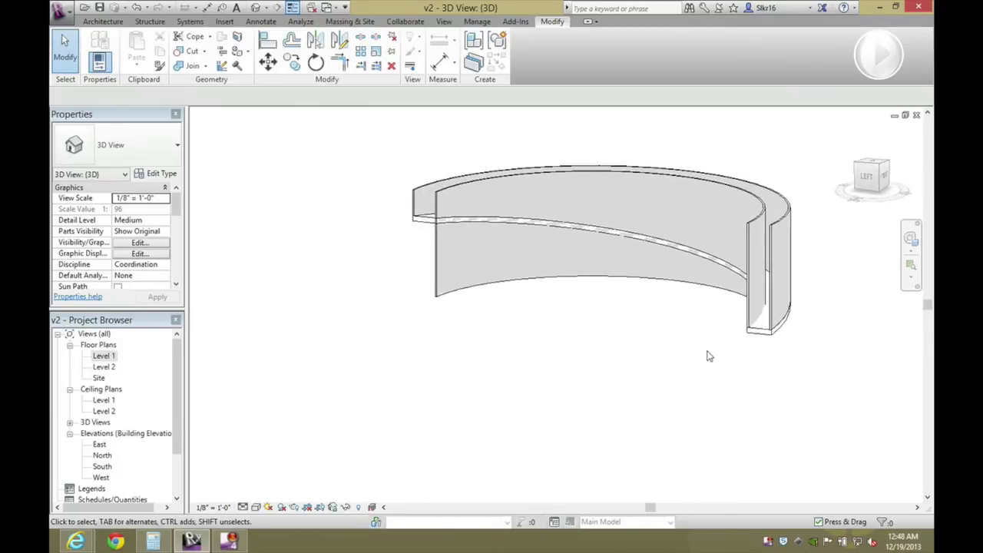
{"action": "left_click", "coordinate": [102, 20]}
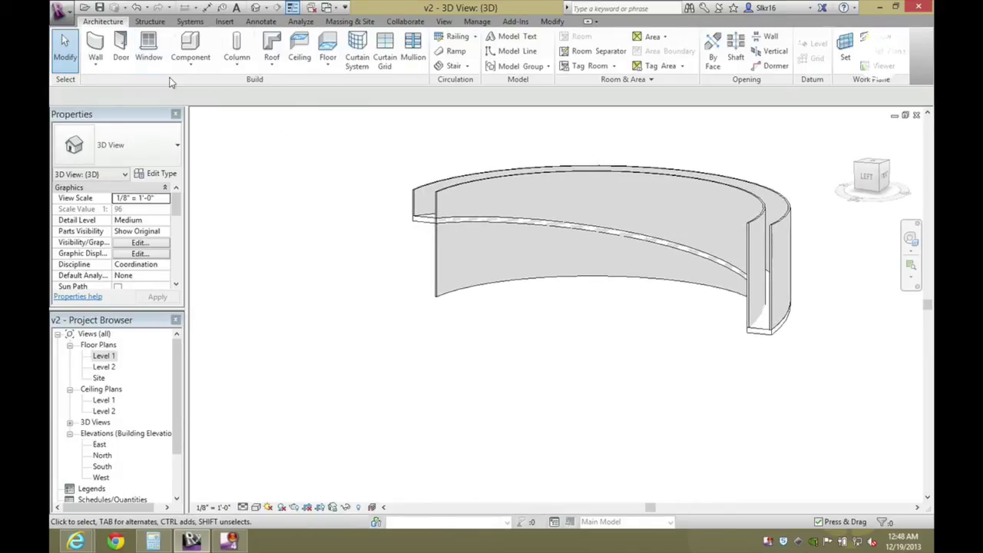
{"action": "left_click", "coordinate": [190, 62]}
{"action": "left_click", "coordinate": [205, 115]}
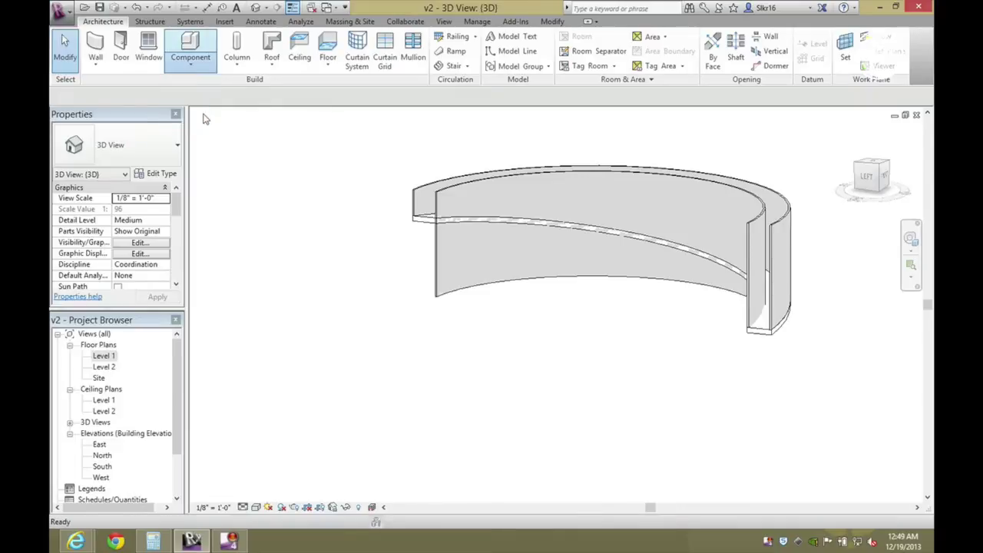
{"action": "left_click", "coordinate": [430, 248]}
{"action": "key", "text": "w"}
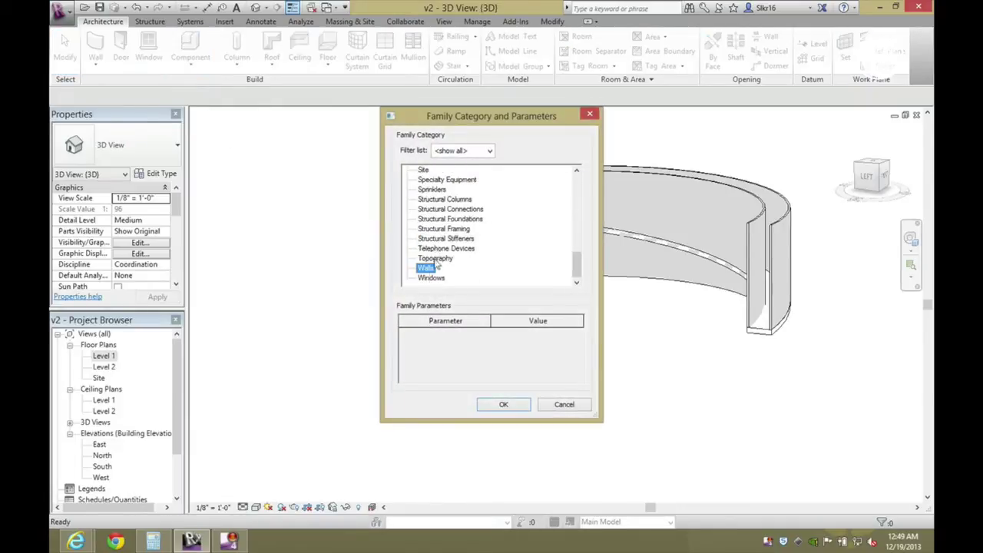
{"action": "left_click", "coordinate": [504, 405]}
{"action": "type", "text": "v"}
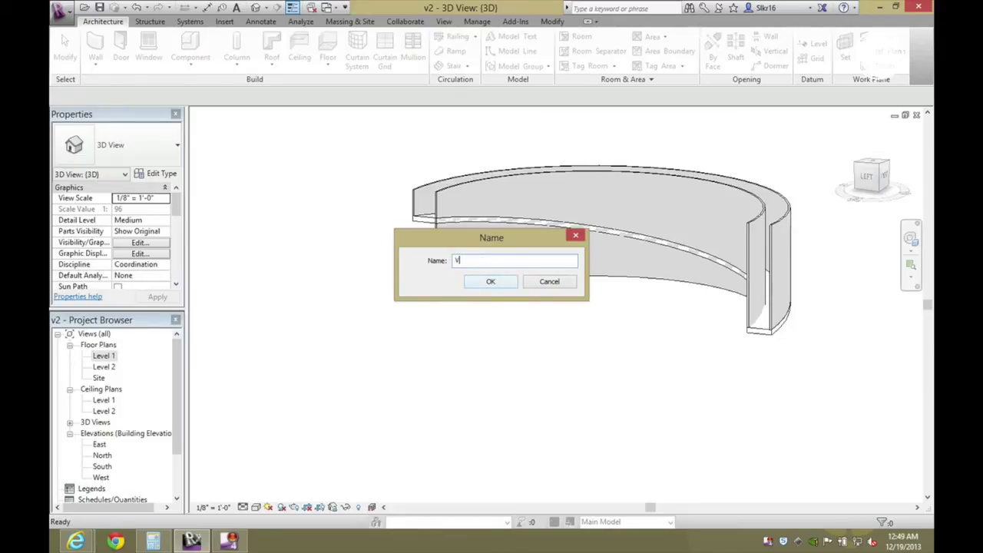
{"action": "left_click", "coordinate": [496, 282]}
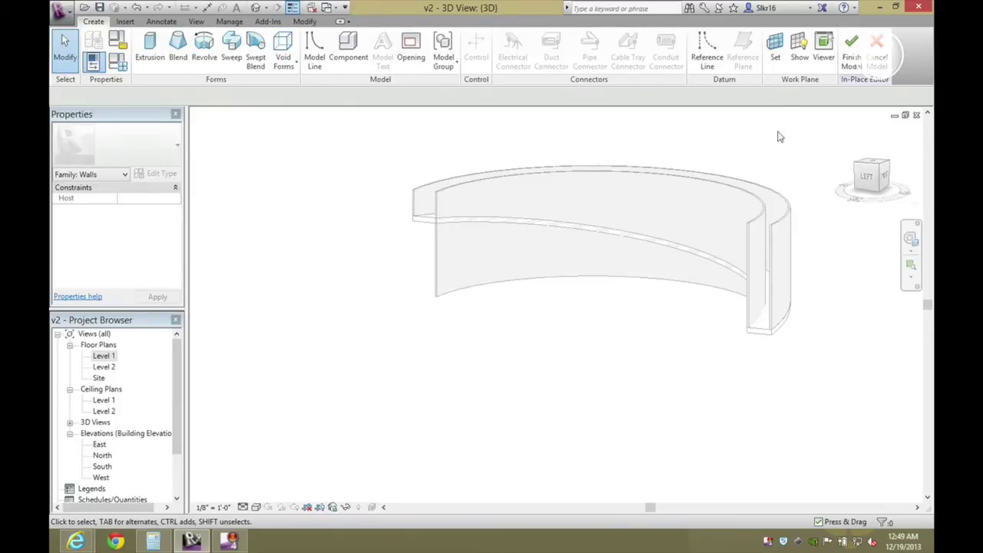
{"action": "left_click", "coordinate": [775, 60]}
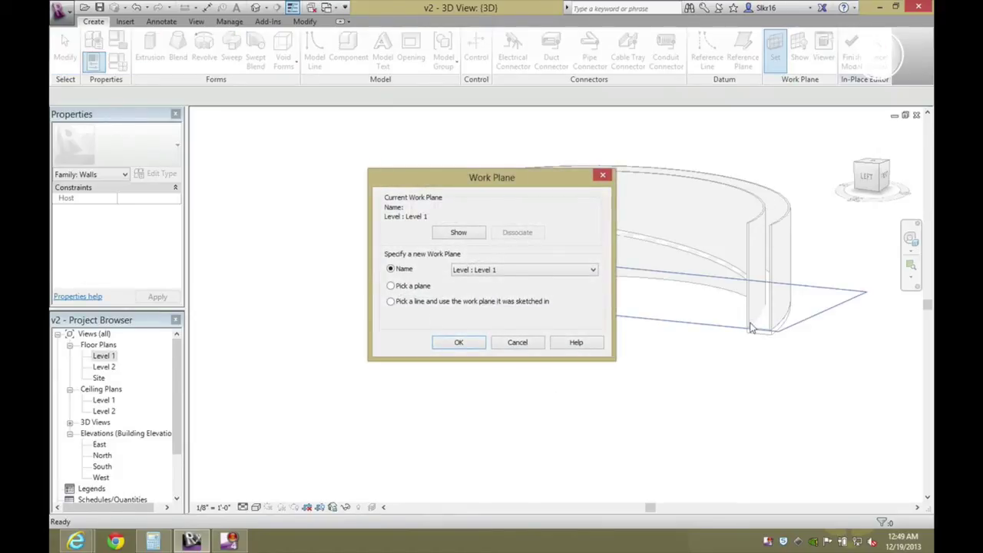
{"action": "left_click", "coordinate": [466, 343]}
{"action": "scroll", "coordinate": [756, 227], "scroll_direction": "up", "scroll_amount": 5}
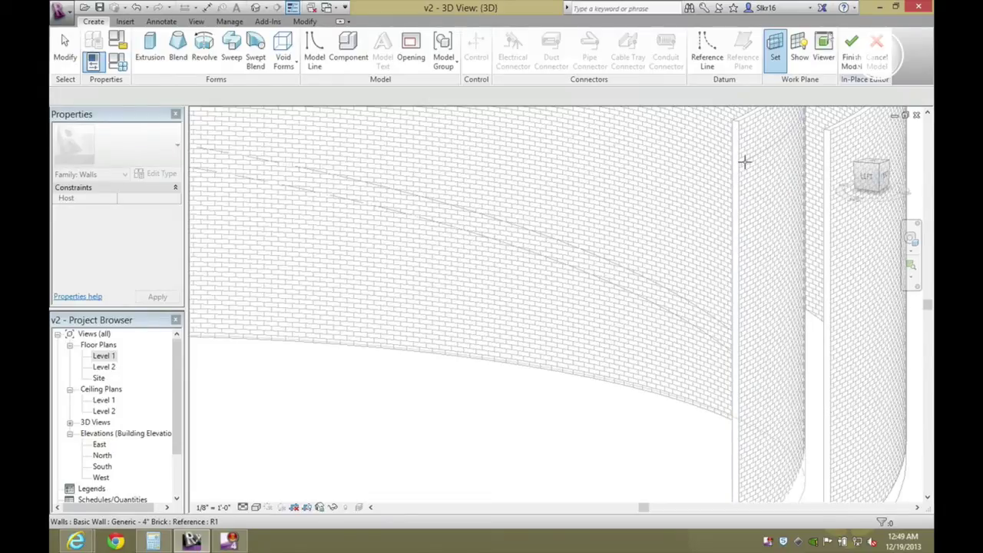
{"action": "left_click", "coordinate": [734, 159]}
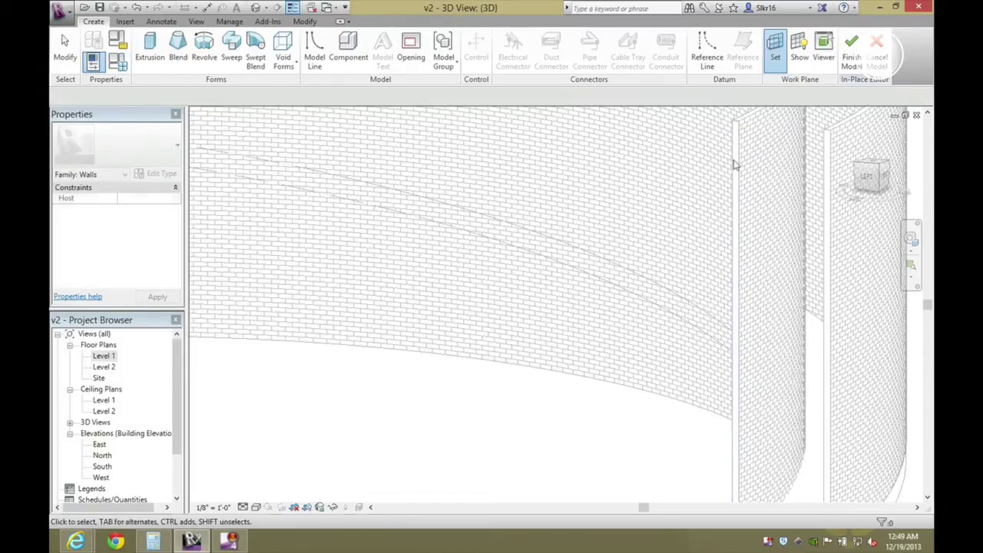
{"action": "left_click", "coordinate": [850, 46]}
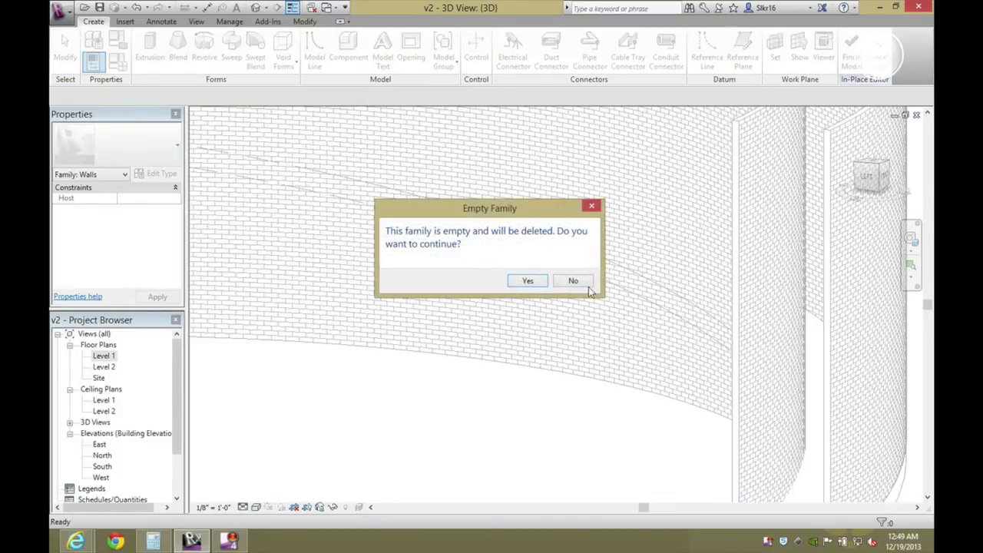
{"action": "left_click", "coordinate": [527, 281]}
{"action": "scroll", "coordinate": [625, 377], "scroll_direction": "down", "scroll_amount": 5}
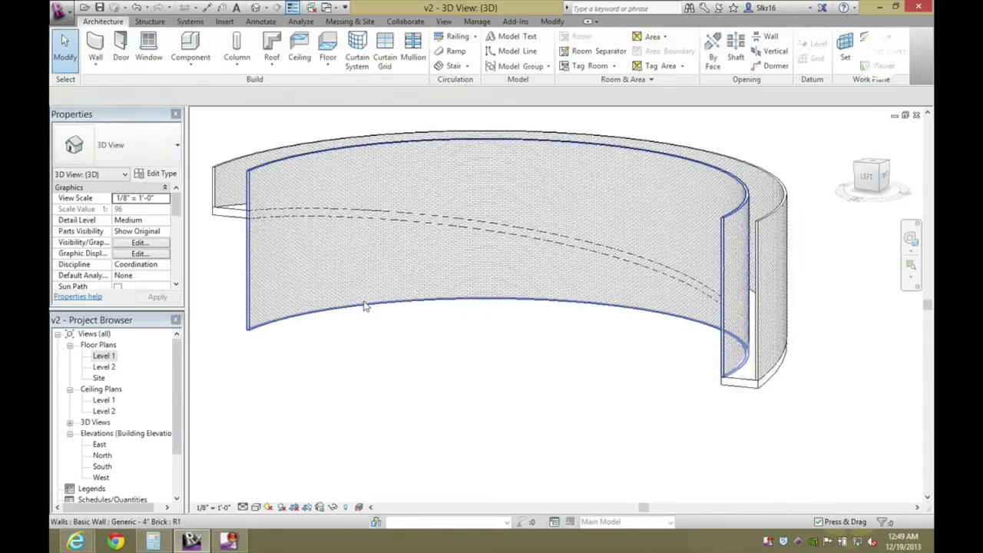
Set the work plane to Level 1
{"action": "left_click", "coordinate": [364, 306]}
{"action": "left_click", "coordinate": [424, 433]}
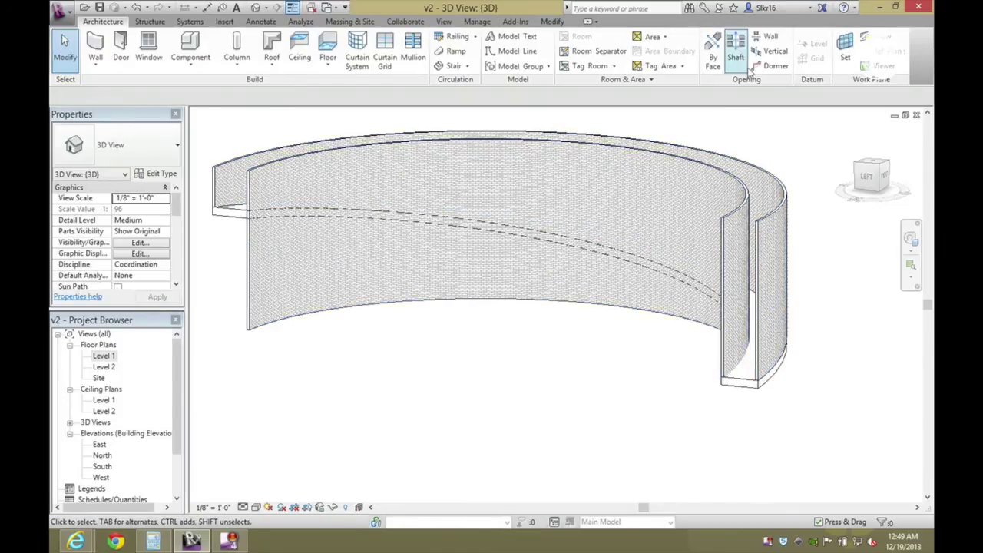
{"action": "left_click", "coordinate": [844, 48]}
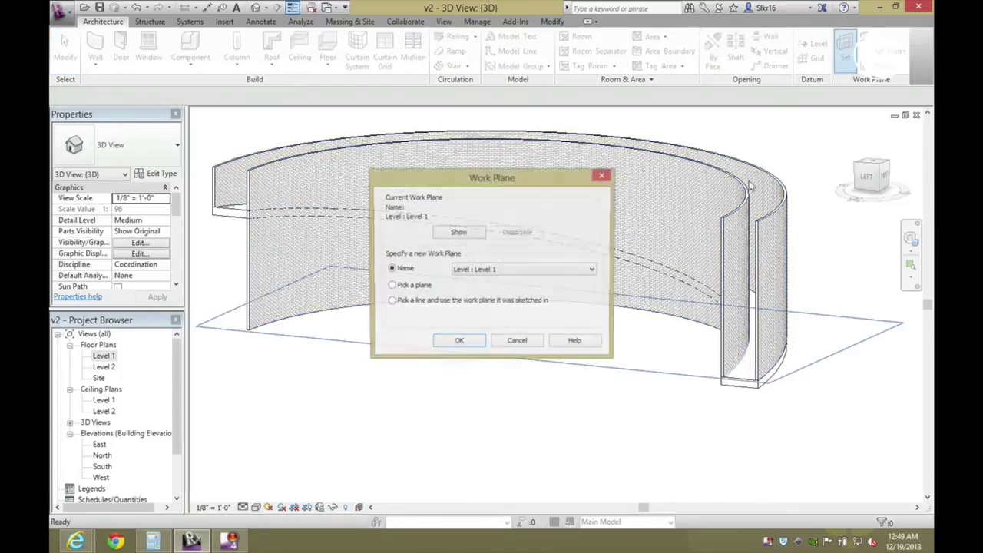
{"action": "left_click", "coordinate": [453, 341]}
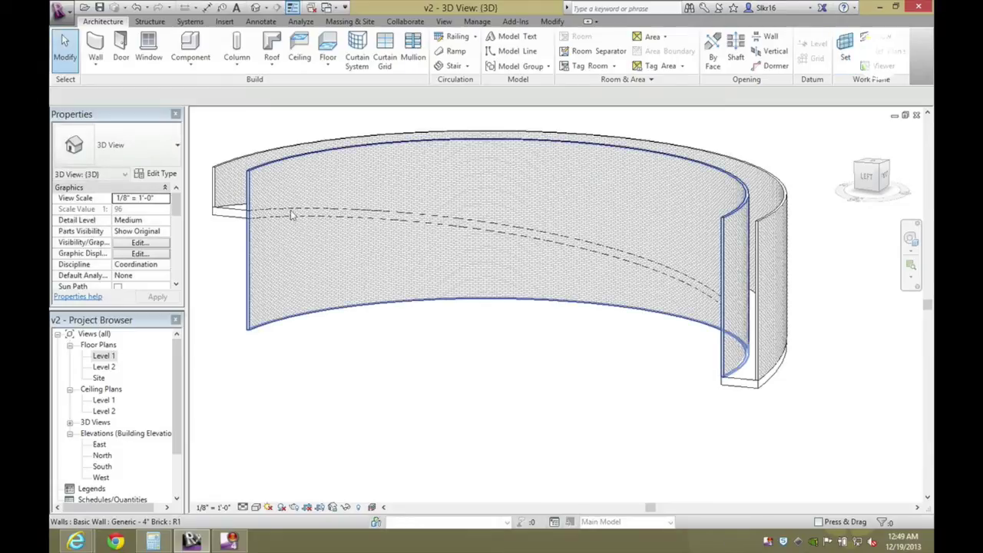
{"action": "left_click", "coordinate": [721, 209]}
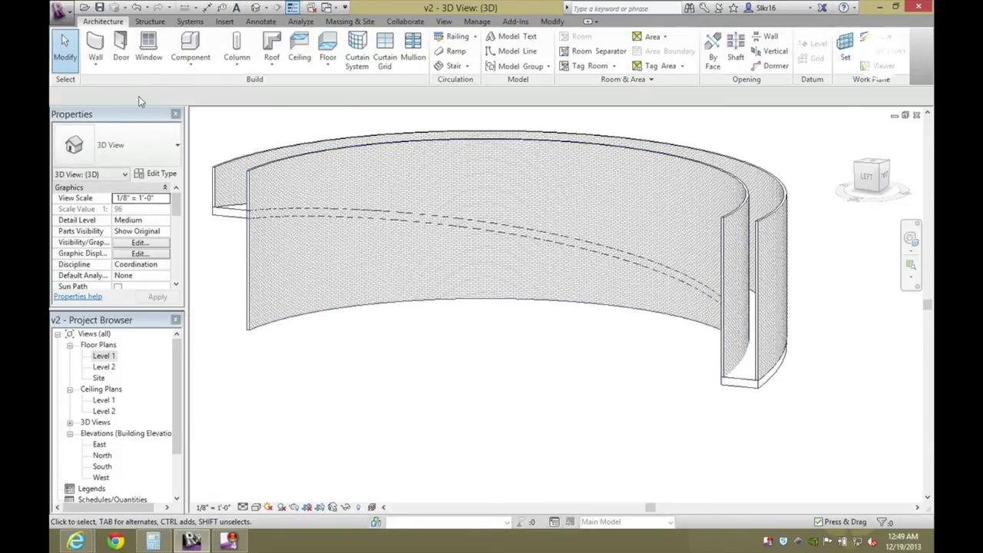
Create a new in-place Walls-category model named 'Void 2'
{"action": "left_click", "coordinate": [191, 64]}
{"action": "left_click", "coordinate": [223, 103]}
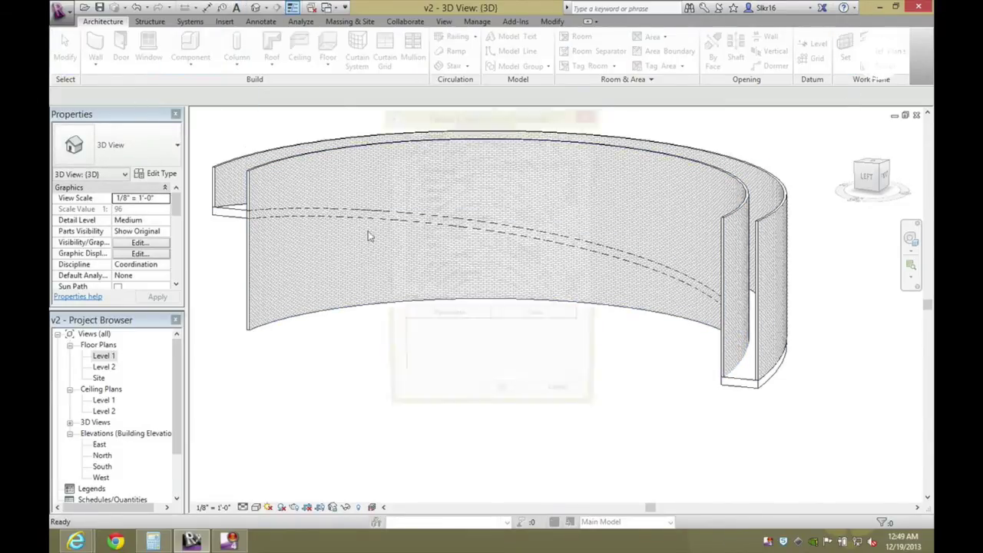
{"action": "key", "text": "w"}
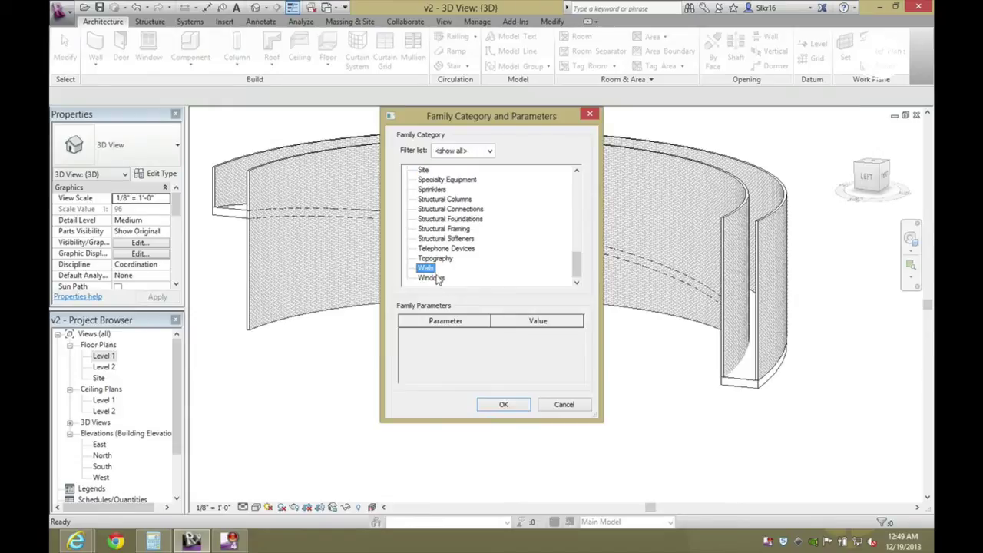
{"action": "left_click", "coordinate": [503, 404]}
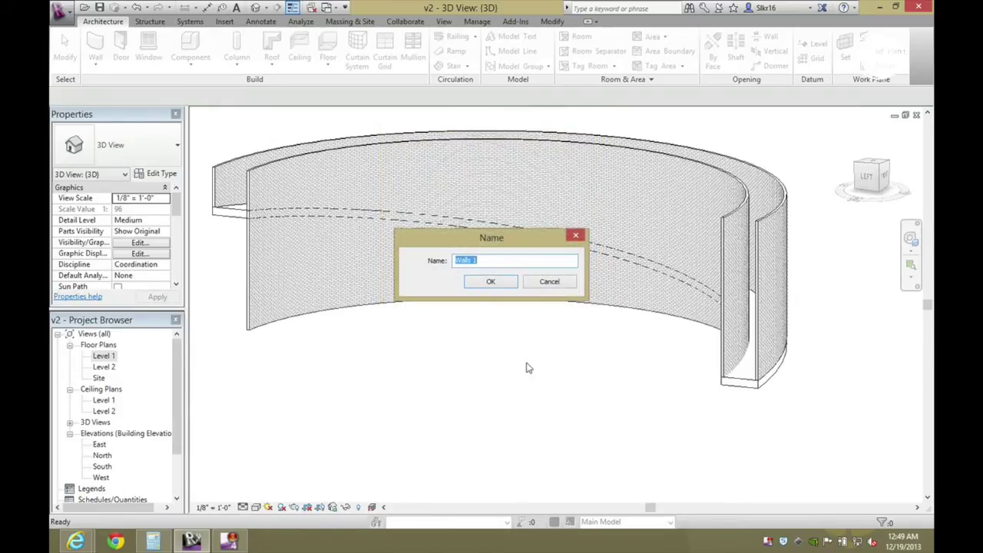
{"action": "type", "text": "Void 2"}
{"action": "key", "text": "Return"}
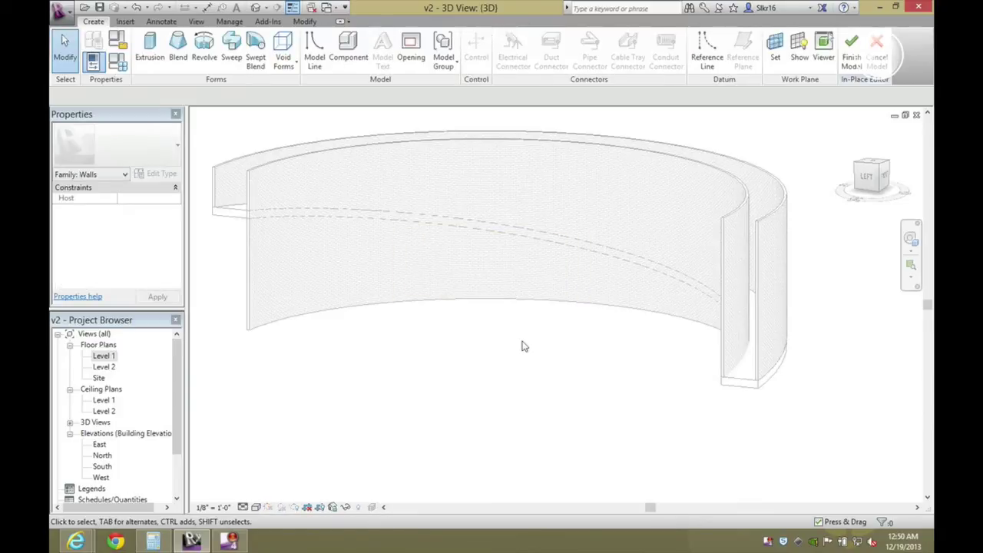
Start a swept blend using the wall's bottom edge as its path
{"action": "left_click", "coordinate": [256, 53]}
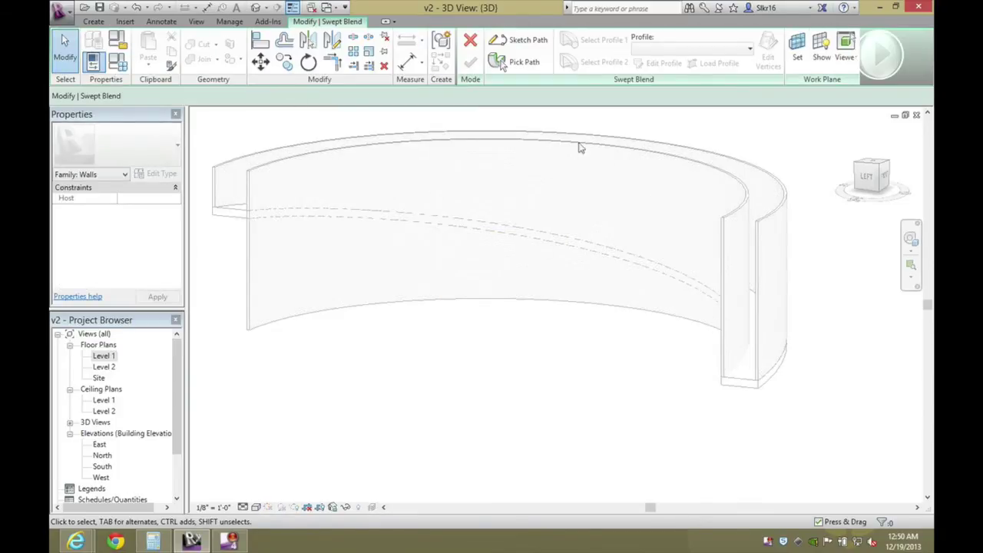
{"action": "left_click", "coordinate": [510, 62]}
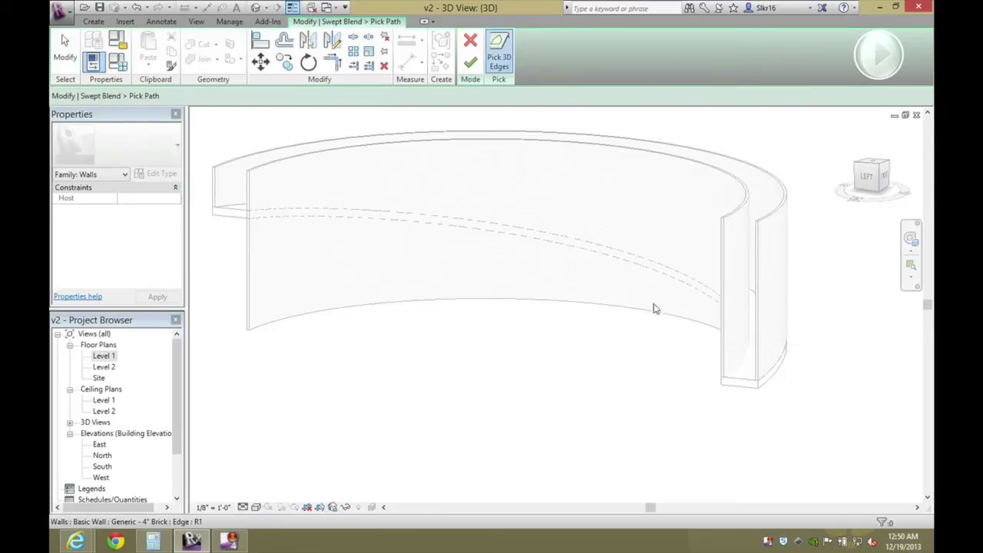
{"action": "left_click", "coordinate": [499, 303]}
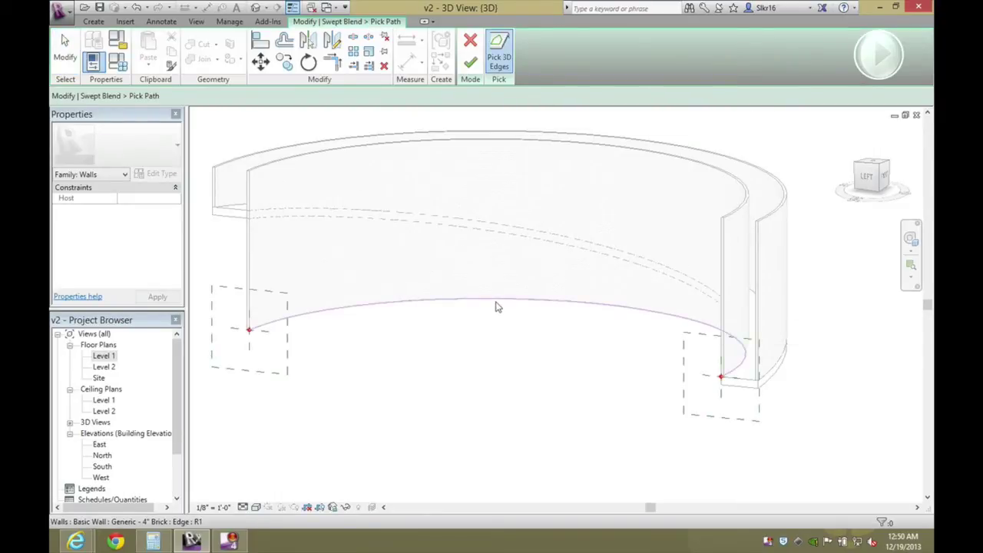
{"action": "left_click", "coordinate": [470, 62]}
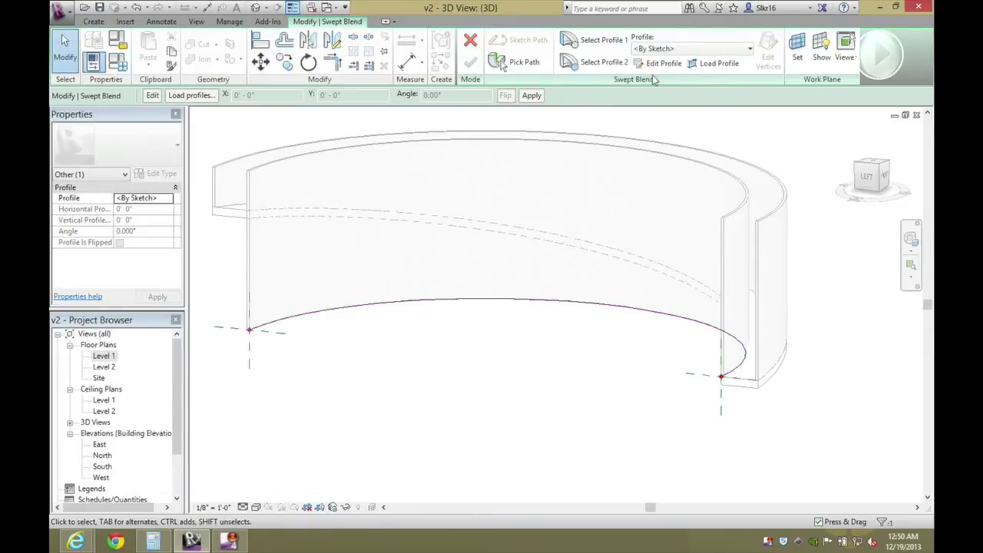
Open the first profile for sketching in a workplane viewer facing the wall
{"action": "left_click", "coordinate": [596, 42]}
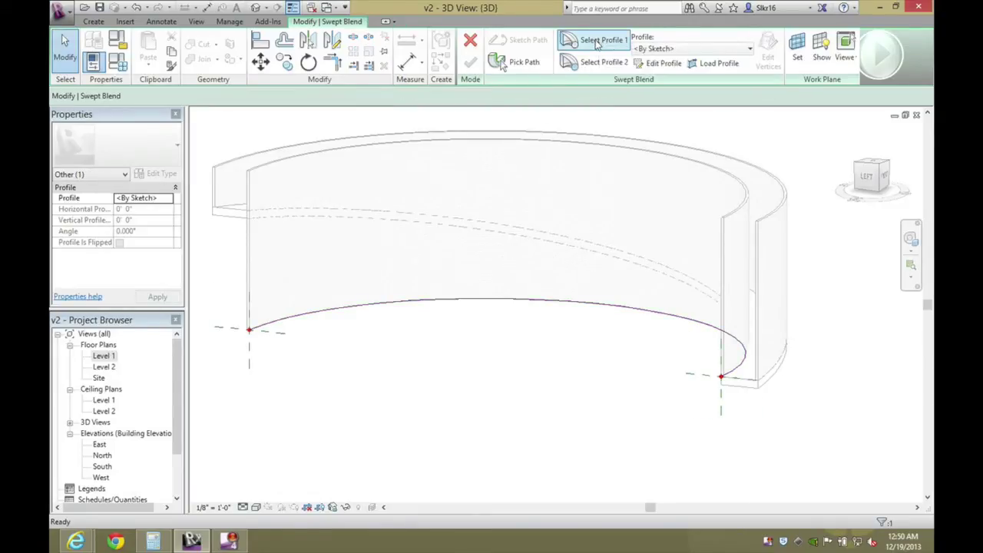
{"action": "left_click", "coordinate": [659, 66]}
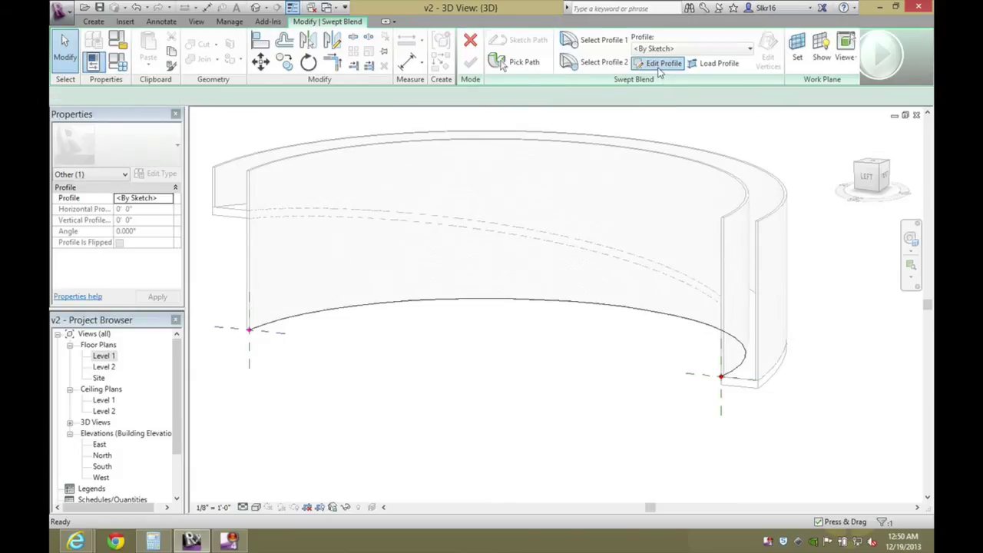
{"action": "left_click", "coordinate": [868, 176]}
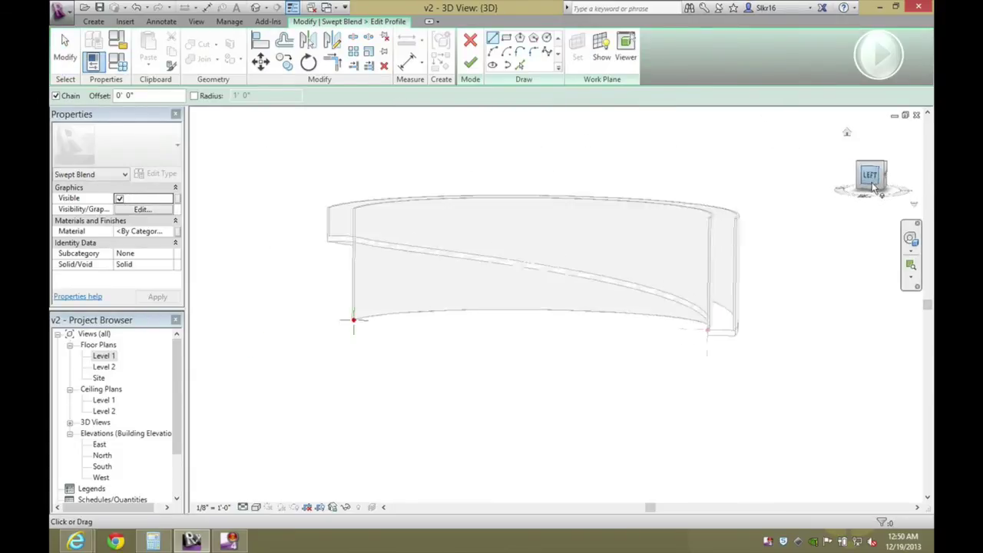
{"action": "left_click", "coordinate": [626, 46]}
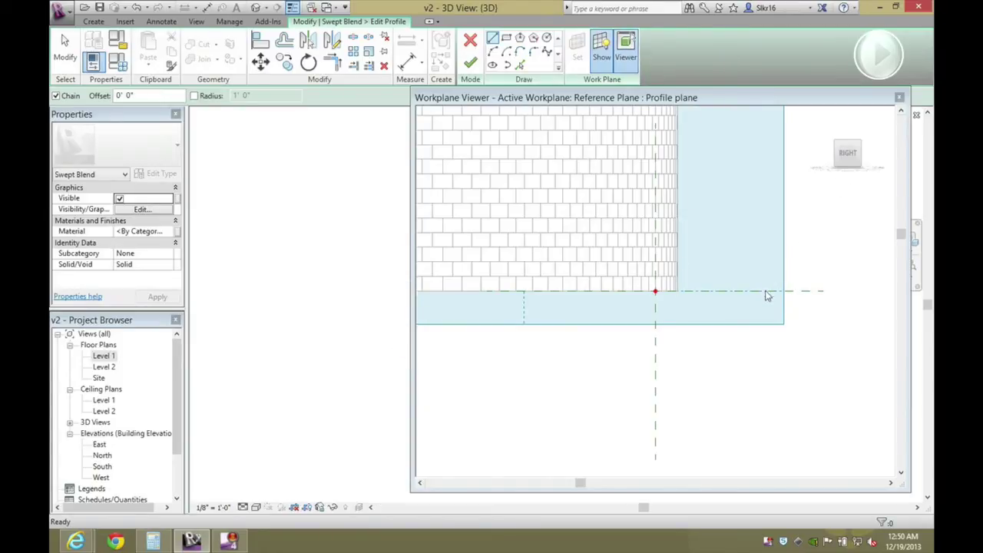
{"action": "left_click", "coordinate": [810, 318]}
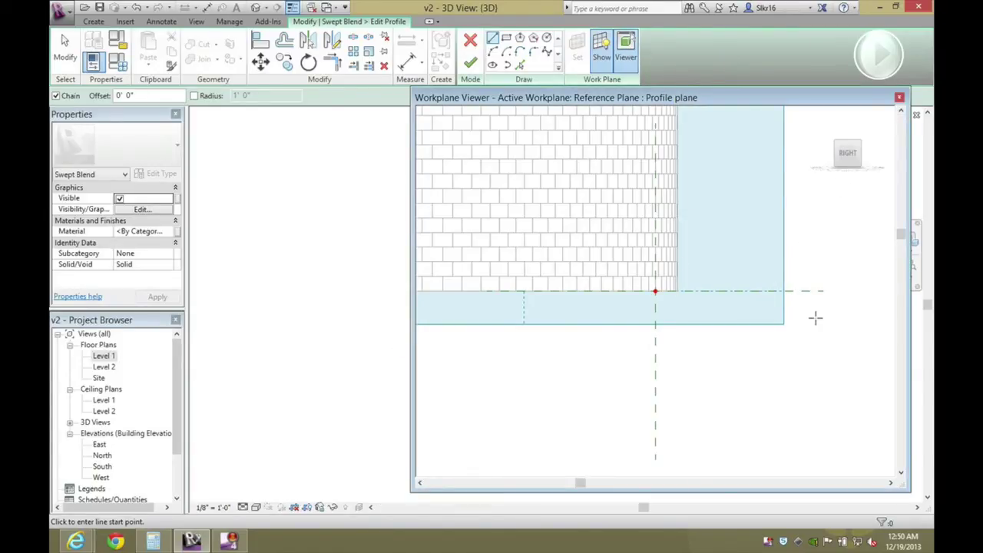
{"action": "left_click", "coordinate": [827, 259]}
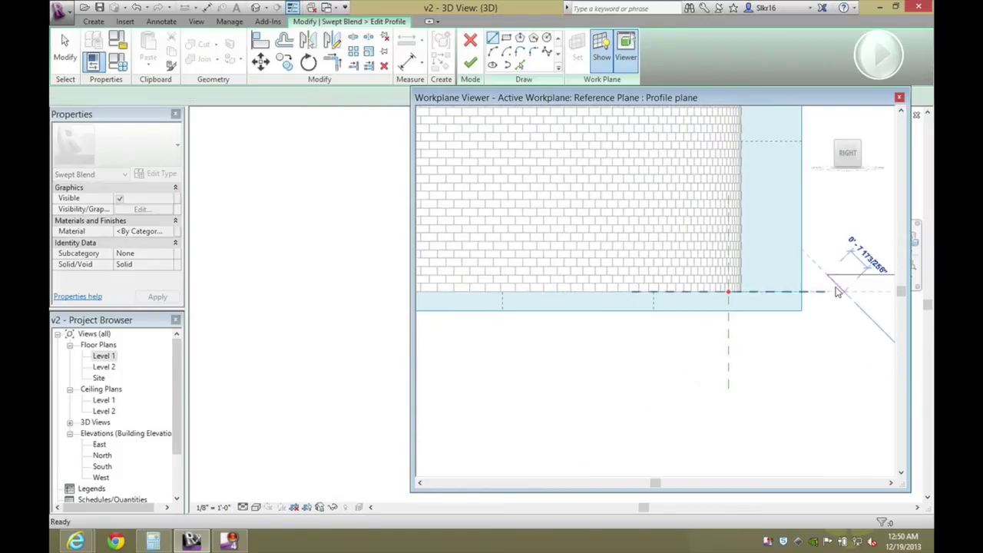
{"action": "scroll", "coordinate": [824, 254], "scroll_direction": "down", "scroll_amount": 3}
{"action": "scroll", "coordinate": [786, 312], "scroll_direction": "down", "scroll_amount": 5}
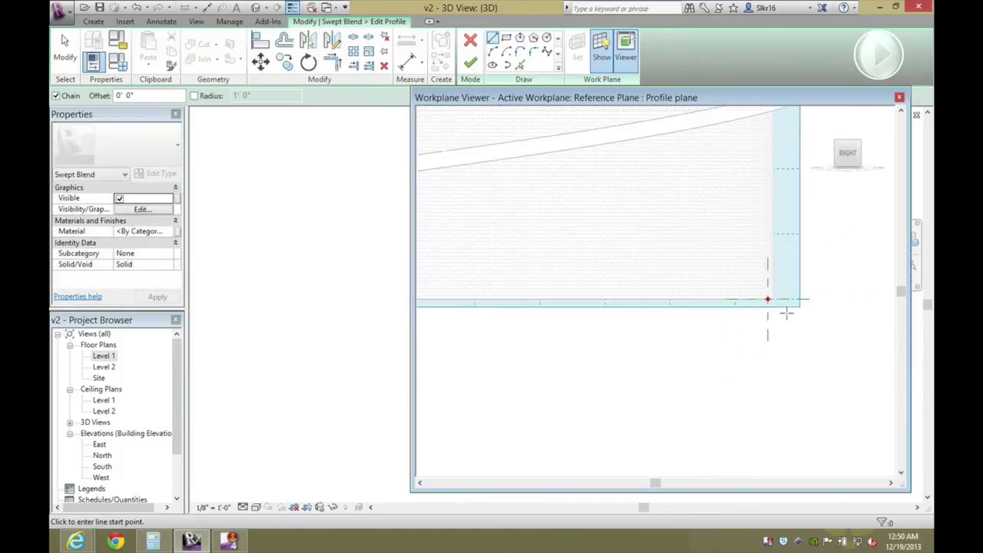
{"action": "left_click", "coordinate": [867, 157]}
{"action": "left_click", "coordinate": [868, 158]}
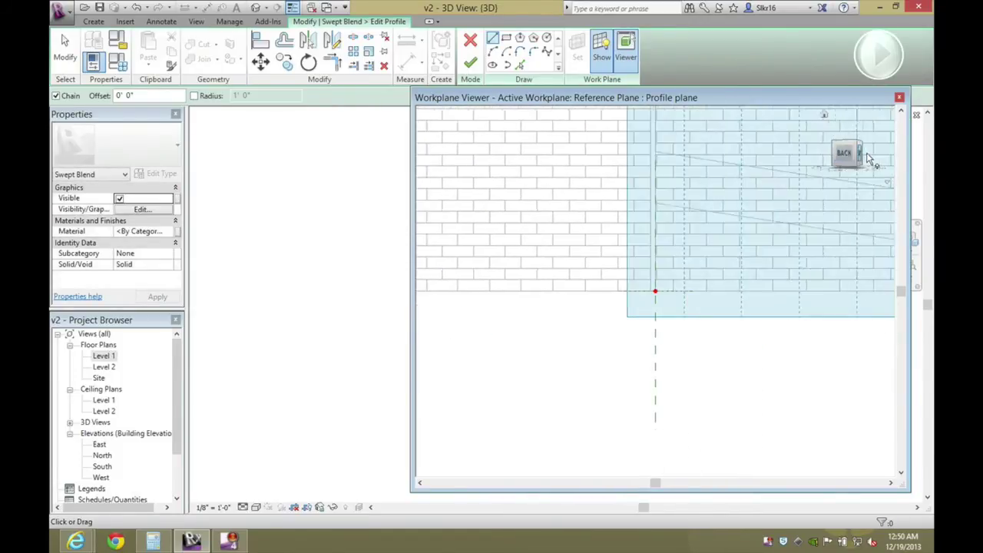
{"action": "scroll", "coordinate": [637, 368], "scroll_direction": "down", "scroll_amount": 5}
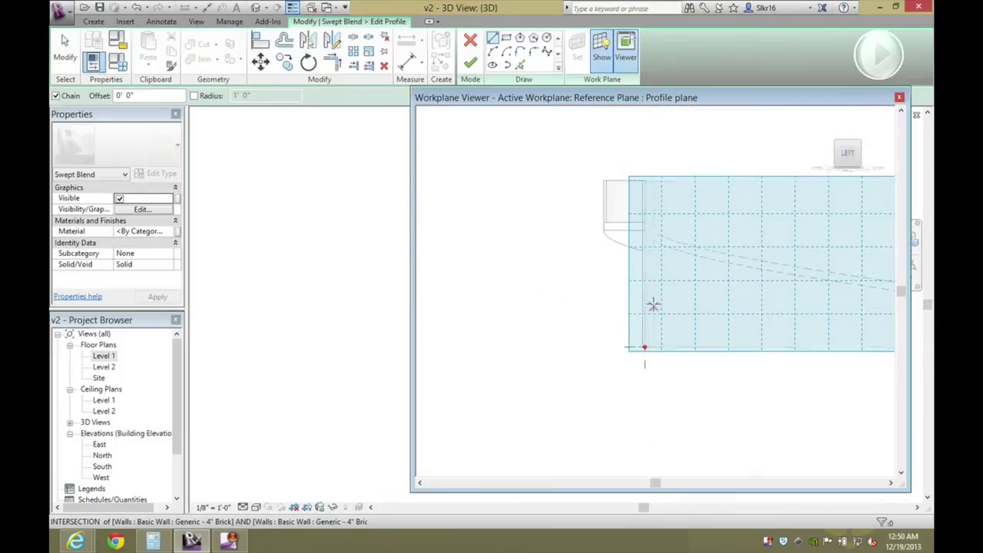
Sketch a thin 15'-0" tall rectangle down to the wall corner and finish the profile
{"action": "key", "text": "r"}
{"action": "key", "text": "c"}
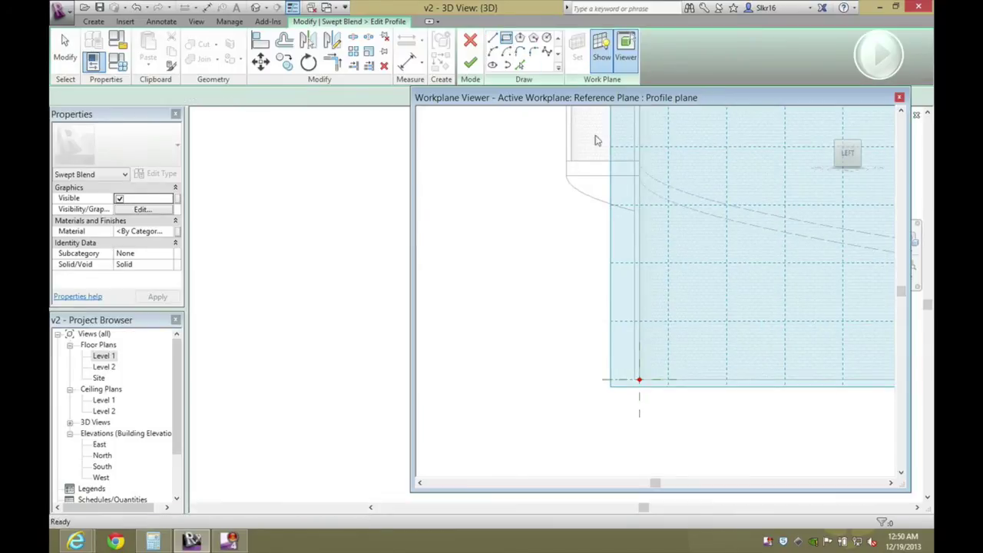
{"action": "left_click", "coordinate": [636, 163]}
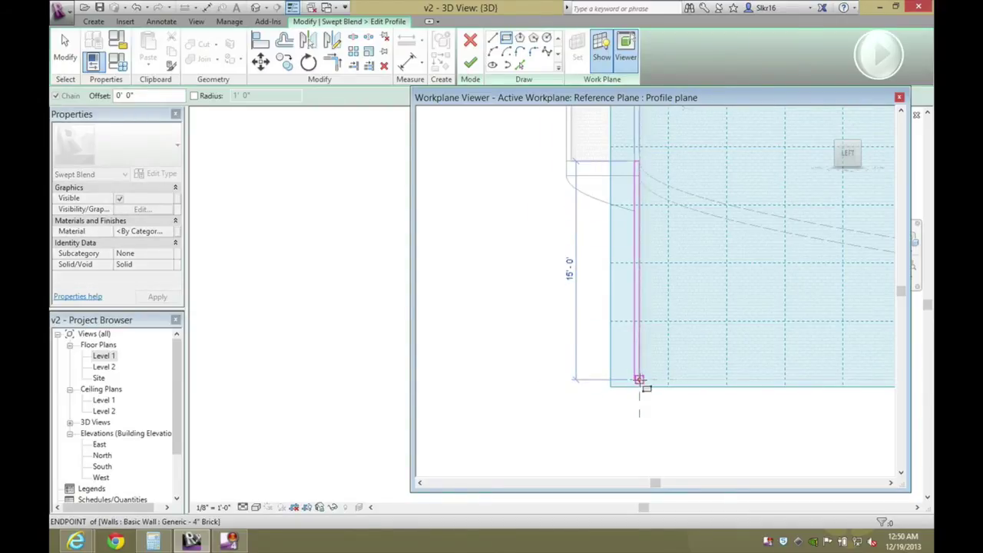
{"action": "scroll", "coordinate": [638, 381], "scroll_direction": "up", "scroll_amount": 2}
{"action": "scroll", "coordinate": [638, 382], "scroll_direction": "up", "scroll_amount": 3}
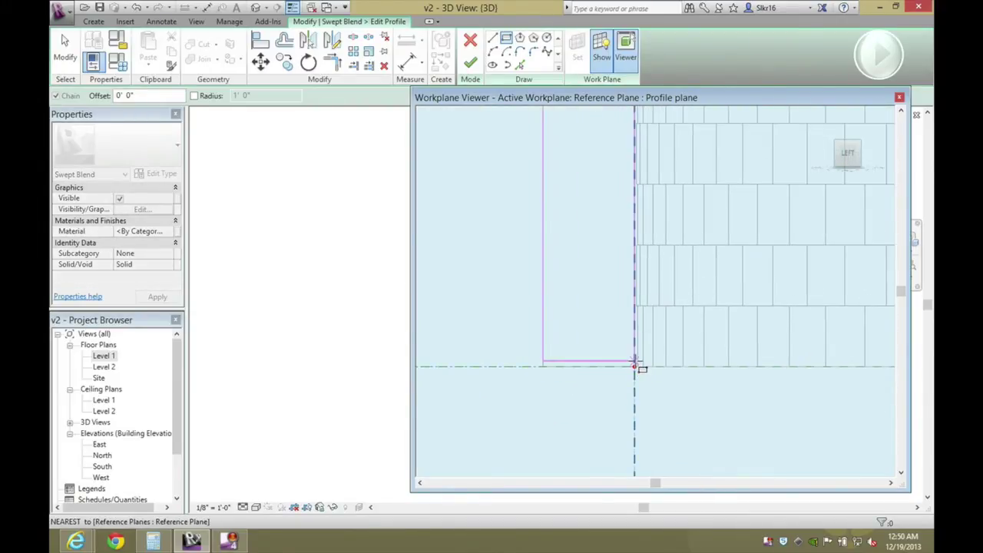
{"action": "left_click", "coordinate": [634, 367]}
{"action": "scroll", "coordinate": [645, 384], "scroll_direction": "down", "scroll_amount": 5}
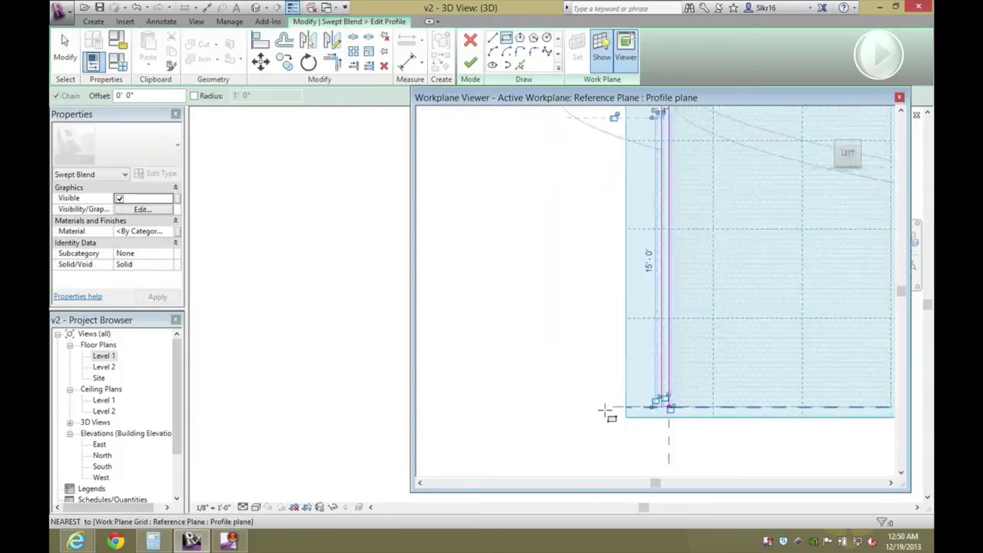
{"action": "left_click", "coordinate": [470, 62]}
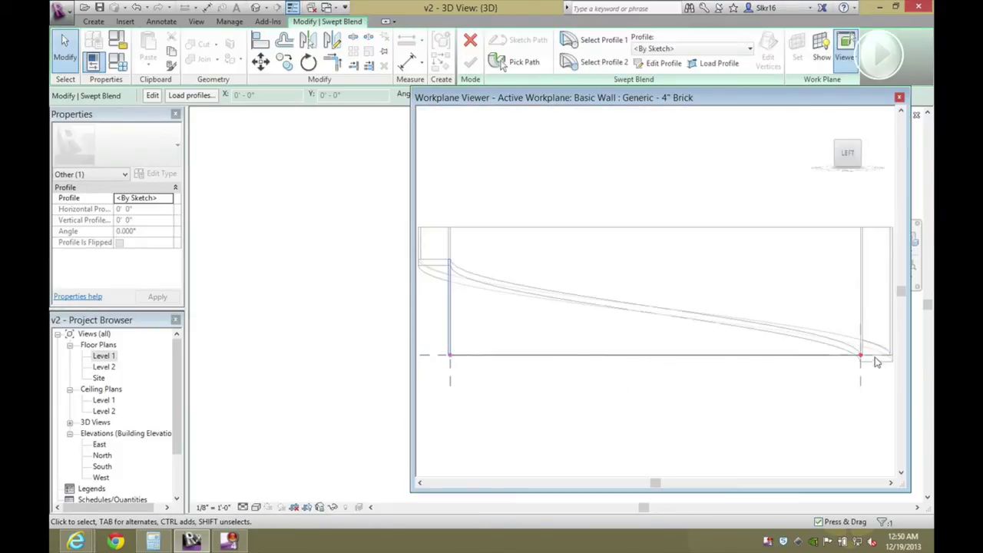
Sketch the second profile as a small rectangle, about 1'-9" tall, at the wall's base corner
{"action": "scroll", "coordinate": [880, 357], "scroll_direction": "up", "scroll_amount": 2}
{"action": "scroll", "coordinate": [698, 287], "scroll_direction": "down", "scroll_amount": 5}
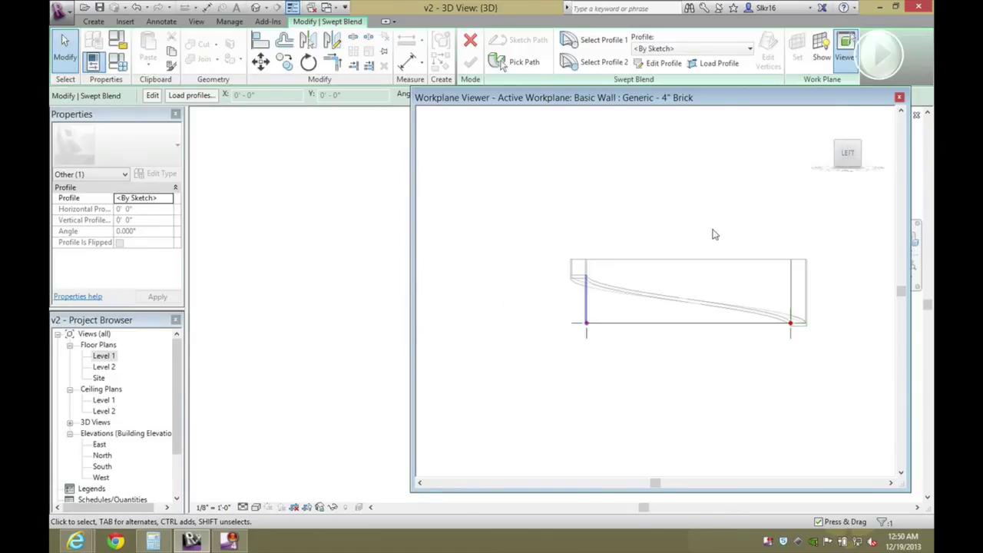
{"action": "left_click", "coordinate": [604, 62]}
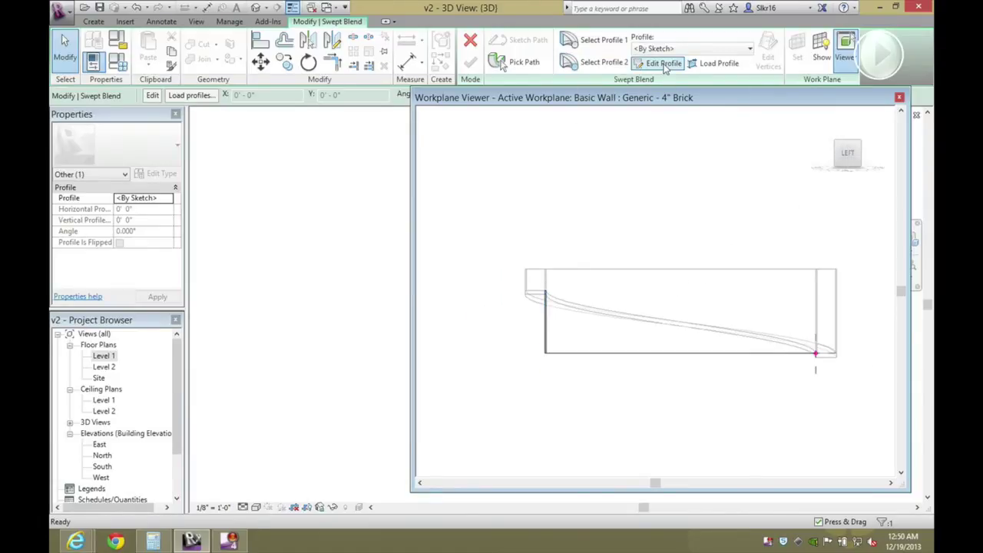
{"action": "left_click", "coordinate": [665, 65]}
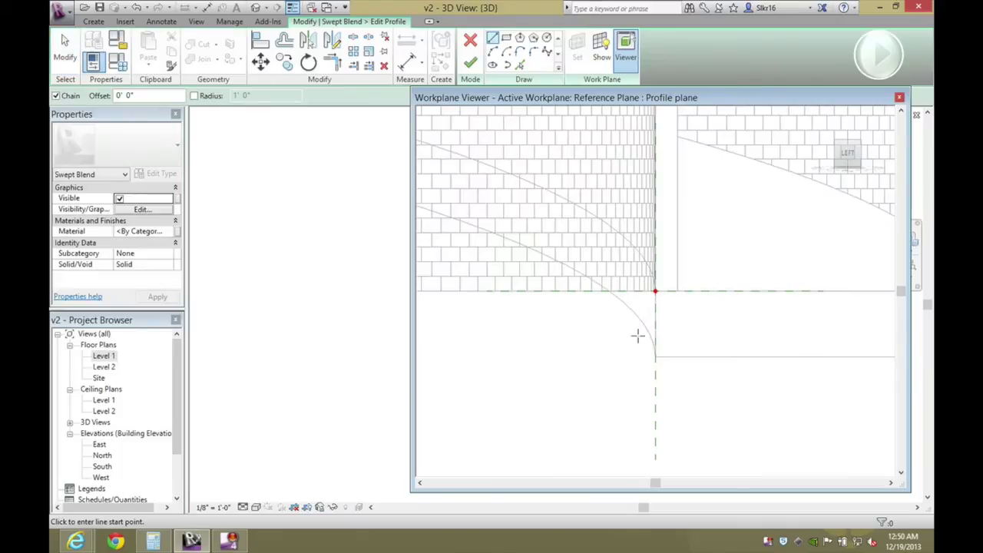
{"action": "scroll", "coordinate": [669, 347], "scroll_direction": "down", "scroll_amount": 2}
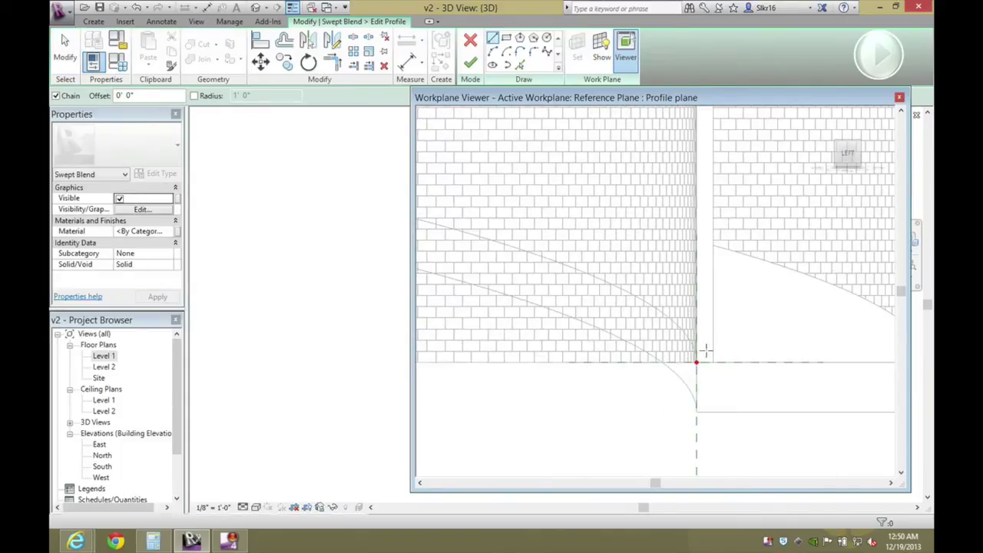
{"action": "scroll", "coordinate": [703, 362], "scroll_direction": "down", "scroll_amount": 3}
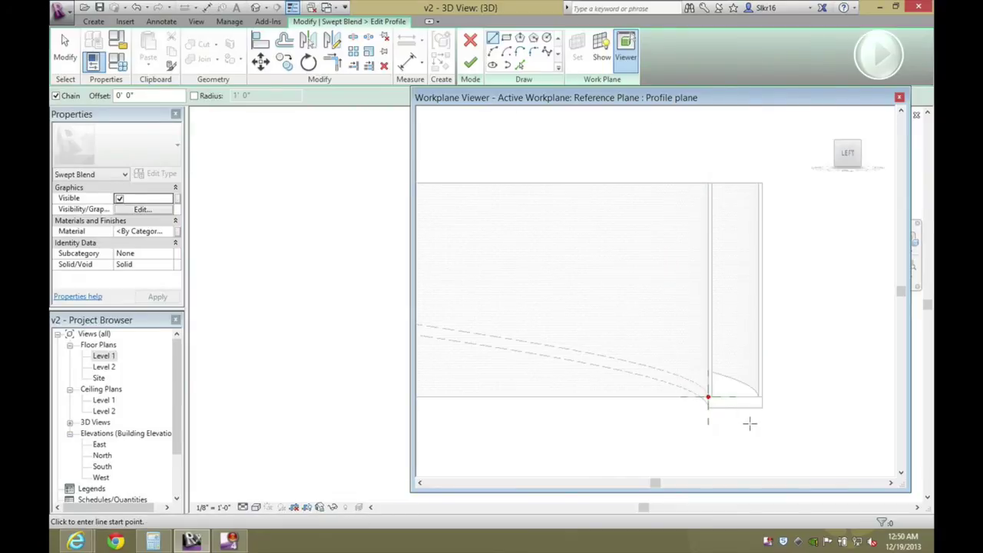
{"action": "left_click", "coordinate": [506, 37]}
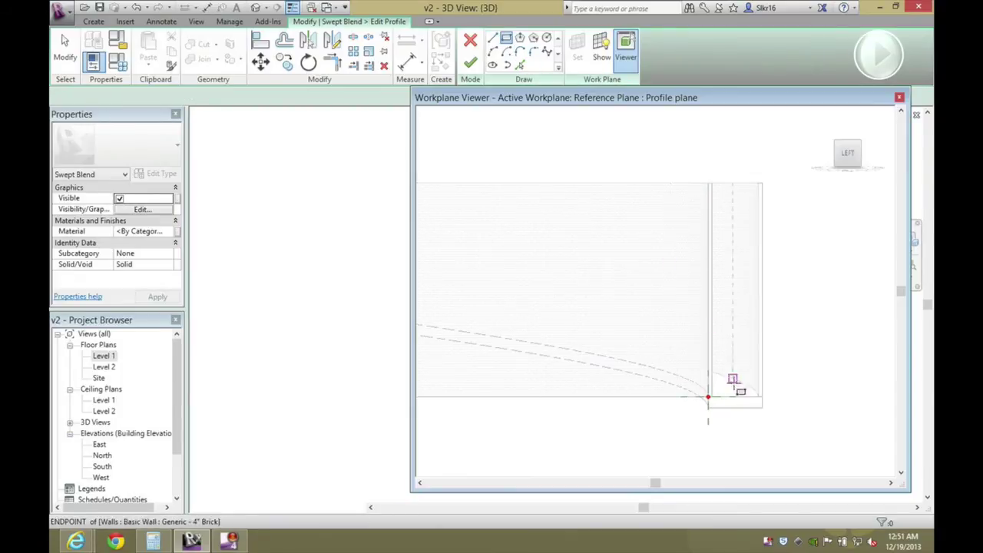
{"action": "scroll", "coordinate": [708, 398], "scroll_direction": "up", "scroll_amount": 2}
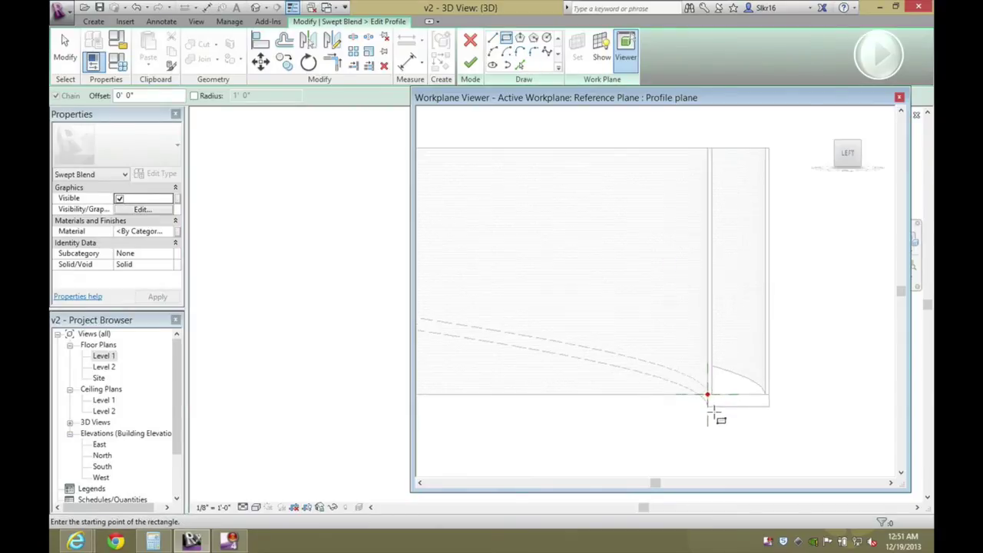
{"action": "left_click", "coordinate": [702, 380]}
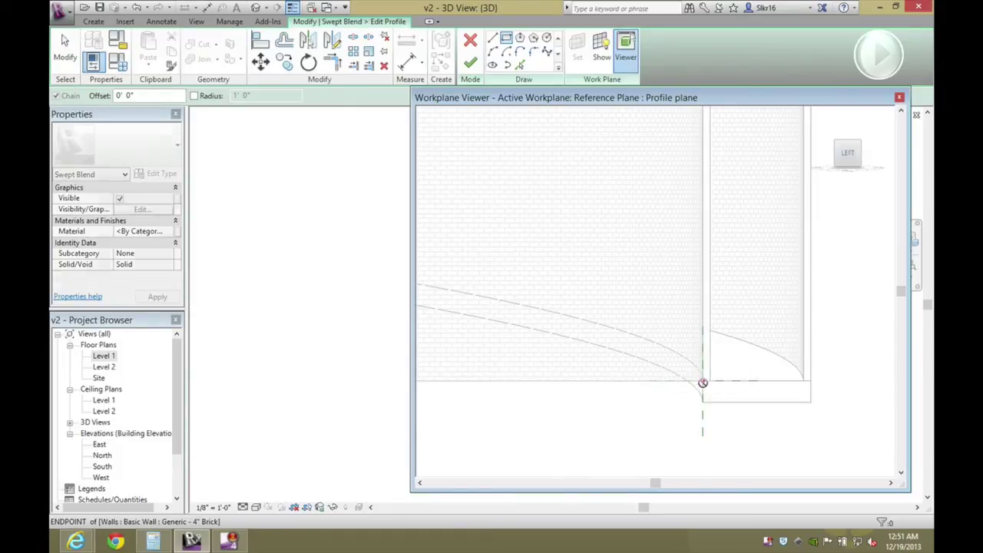
{"action": "left_click", "coordinate": [714, 419]}
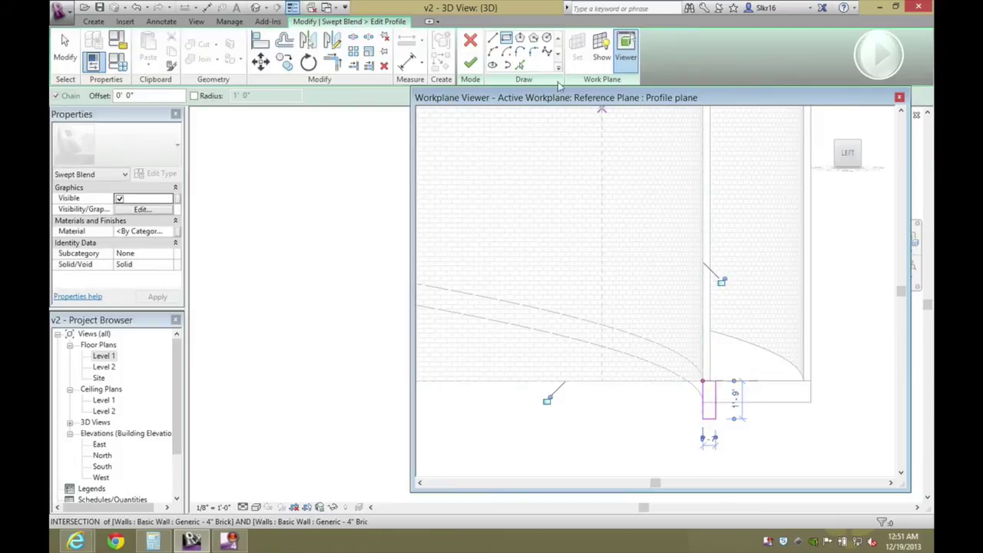
{"action": "left_click", "coordinate": [469, 64]}
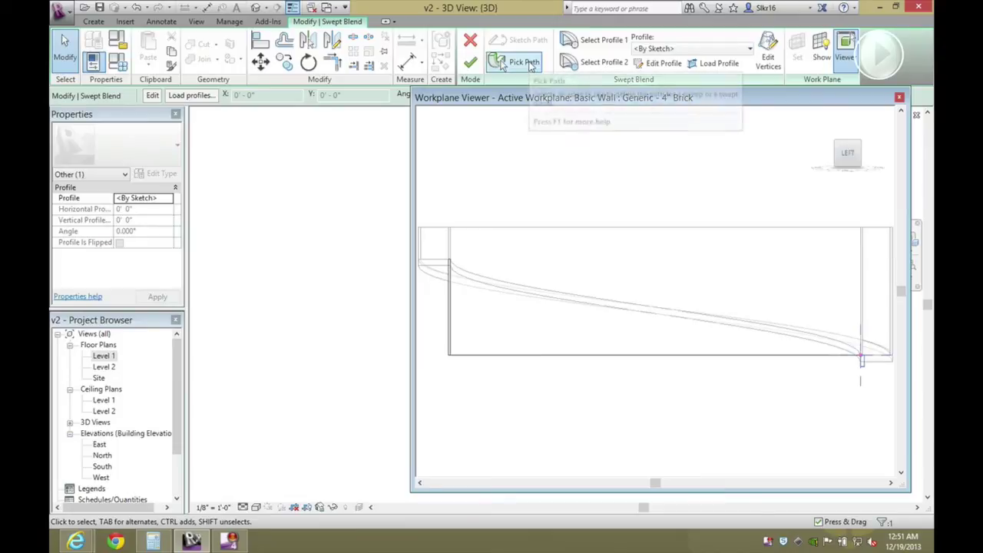
Finish the swept blend, close the Workplane Viewer, and view the curved wall isometrically
{"action": "left_click", "coordinate": [470, 63]}
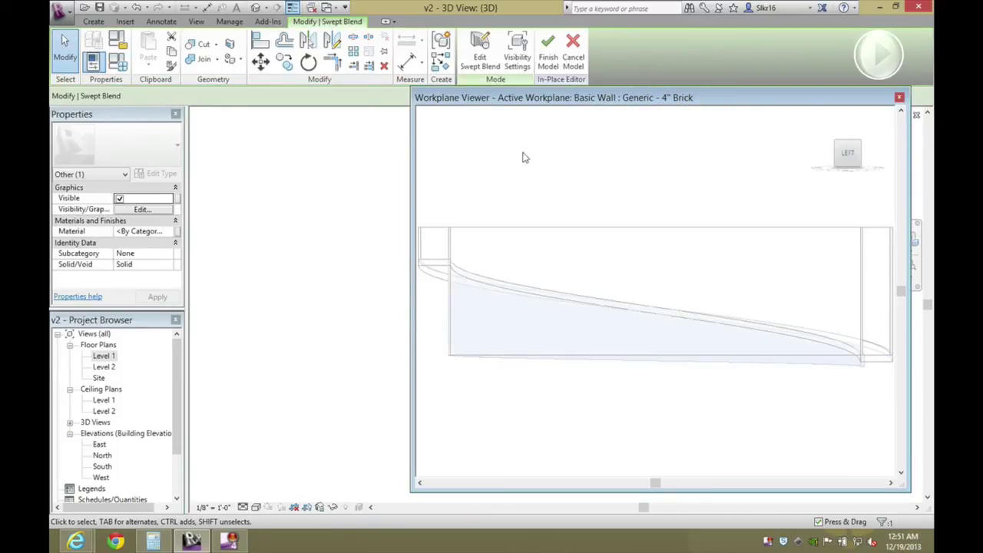
{"action": "left_click", "coordinate": [899, 99]}
{"action": "key", "text": "Escape"}
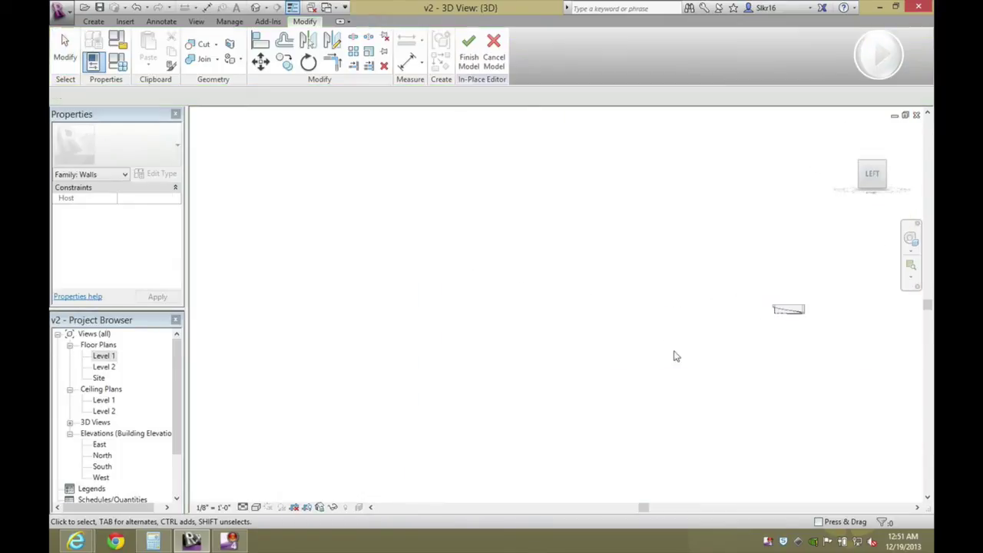
{"action": "scroll", "coordinate": [786, 327], "scroll_direction": "up", "scroll_amount": 5}
{"action": "middle_click_drag", "start_coordinate": [786, 328], "coordinate": [711, 355]}
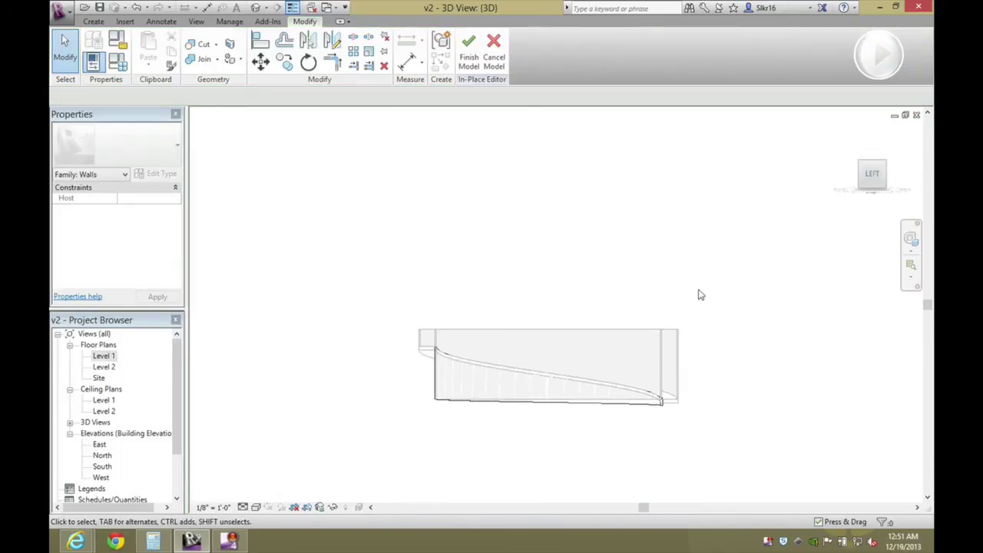
{"action": "middle_click_drag", "start_coordinate": [700, 292], "coordinate": [430, 392], "text": "shift"}
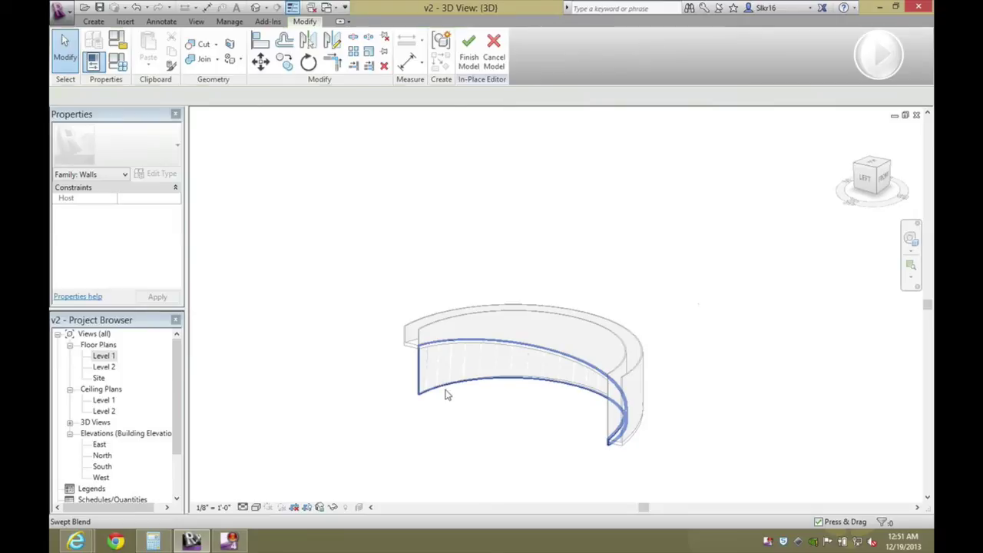
Set the swept blend's Solid/Void property to Void
{"action": "left_click", "coordinate": [448, 397]}
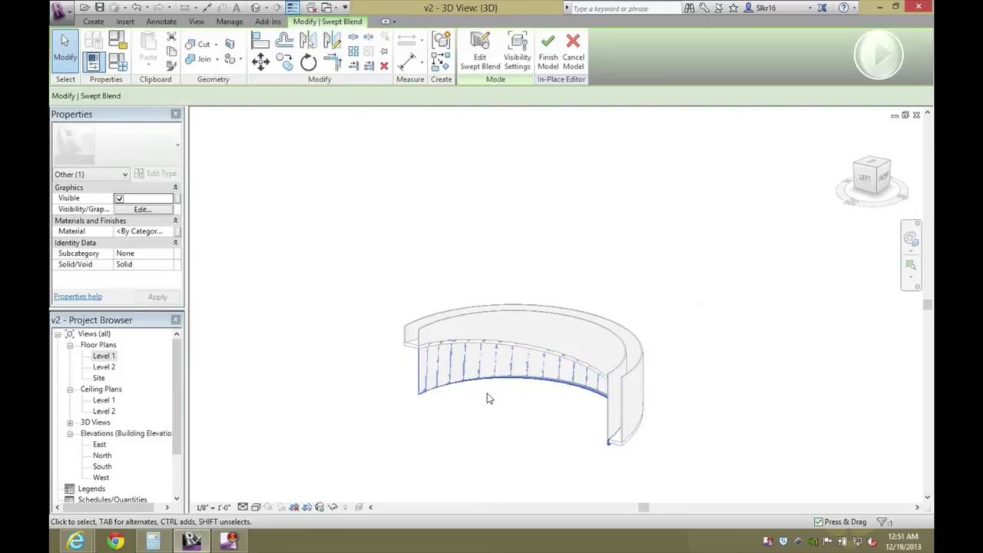
{"action": "left_click", "coordinate": [161, 264]}
{"action": "left_click", "coordinate": [168, 265]}
{"action": "left_click", "coordinate": [122, 284]}
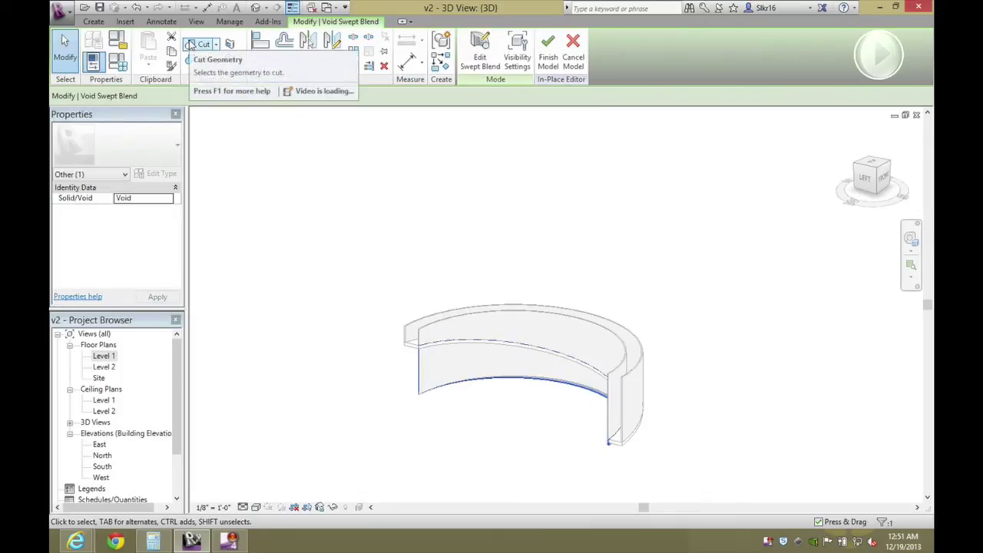
Cut the curved wall with the void blend using Cut Geometry
{"action": "left_click", "coordinate": [192, 44]}
{"action": "scroll", "coordinate": [425, 377], "scroll_direction": "up", "scroll_amount": 3}
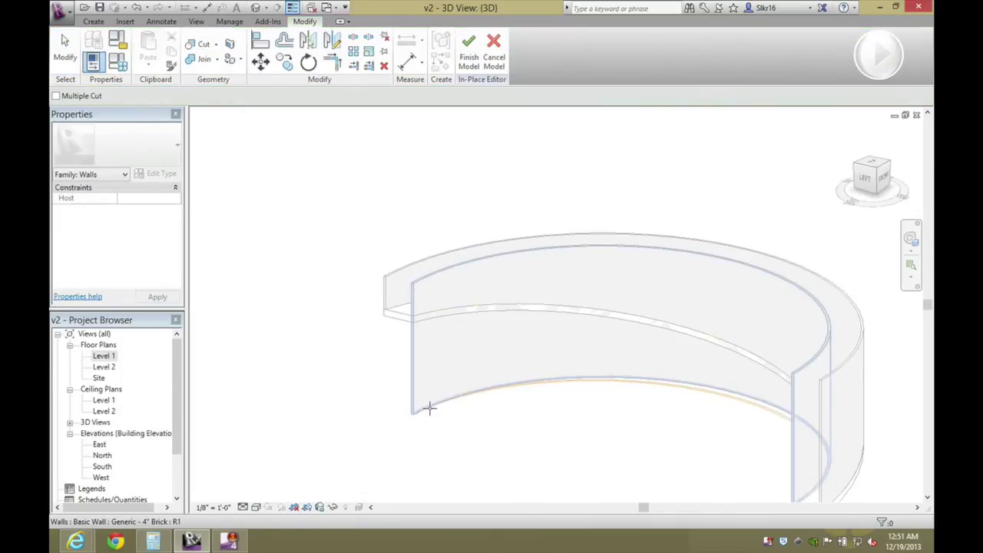
{"action": "left_click", "coordinate": [672, 392]}
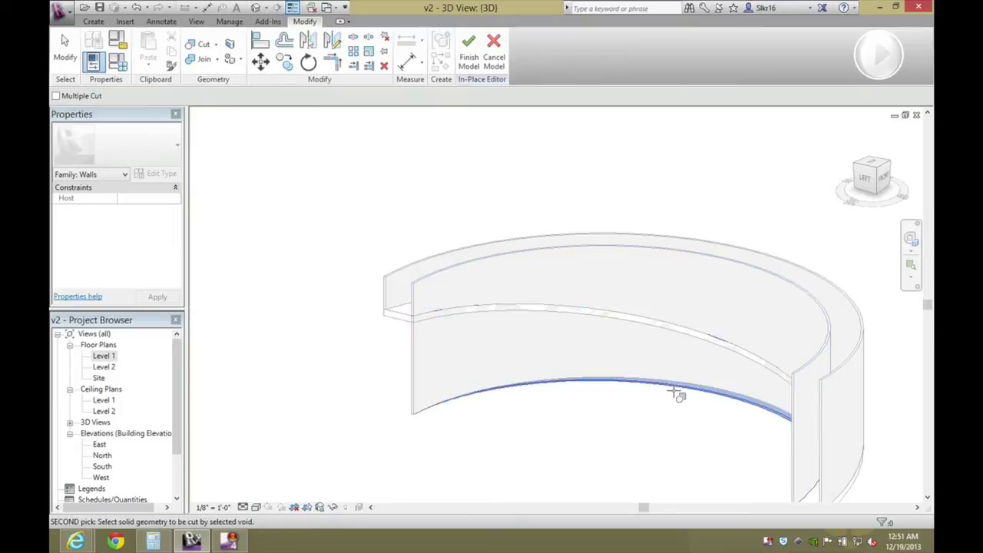
{"action": "left_click", "coordinate": [429, 279]}
{"action": "middle_click_drag", "start_coordinate": [410, 325], "coordinate": [456, 346], "text": "shift"}
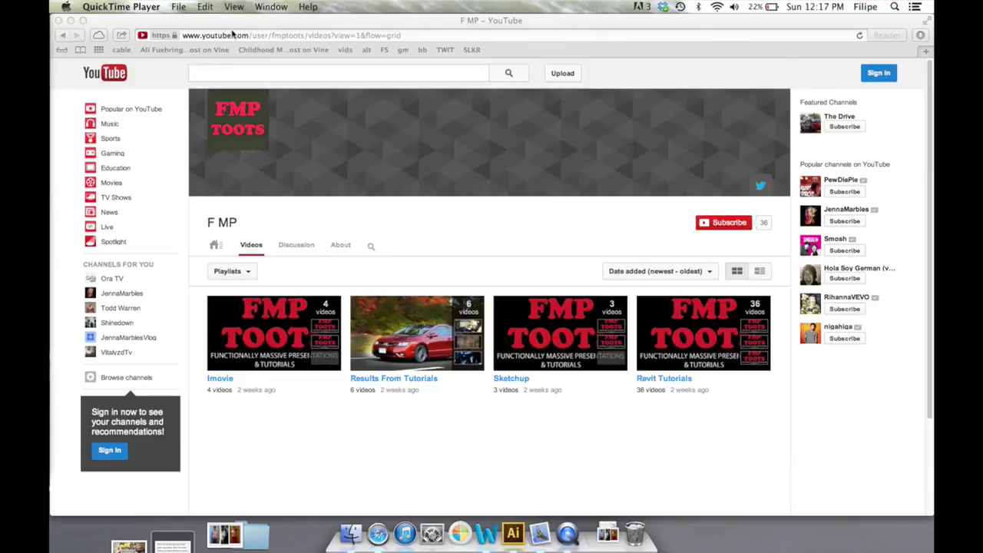
Copy the channel page's URL from the address bar
{"action": "left_click", "coordinate": [231, 31]}
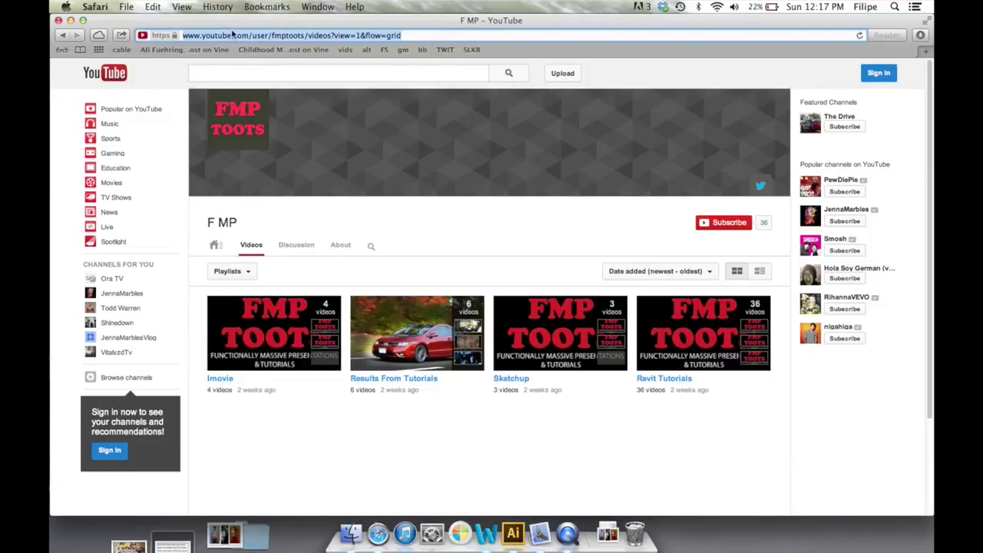
{"action": "right_click", "coordinate": [234, 35]}
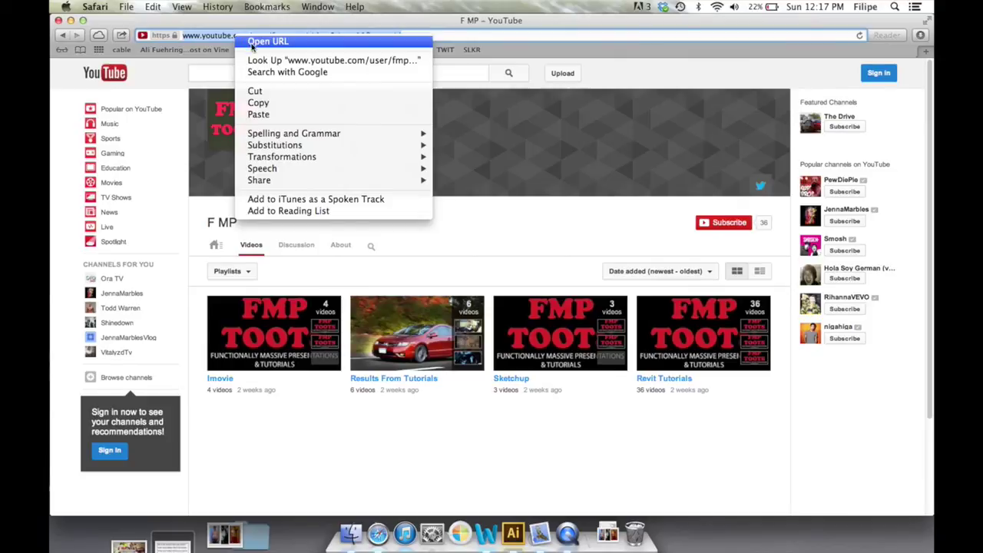
{"action": "left_click", "coordinate": [271, 107]}
{"action": "scroll", "coordinate": [253, 107], "scroll_direction": "down", "scroll_amount": 3}
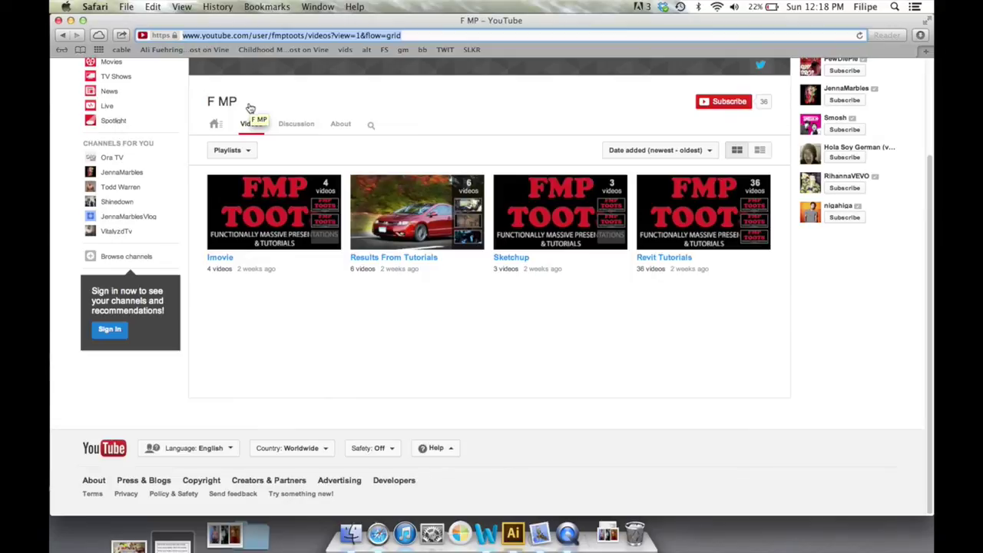
{"action": "left_click", "coordinate": [331, 331]}
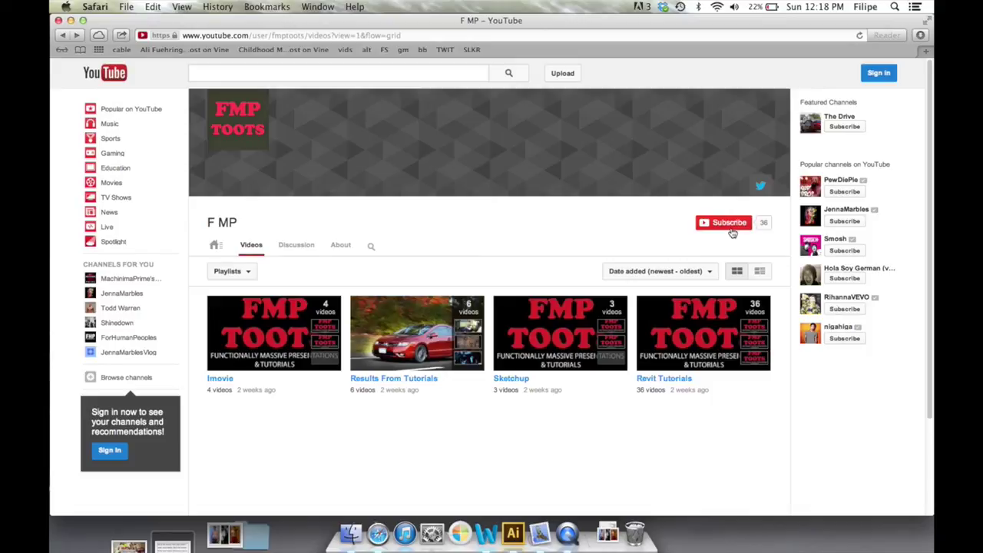
Search YouTube for 'fmptoots' from the home page
{"action": "left_click", "coordinate": [104, 72]}
{"action": "type", "text": "fmptoots"}
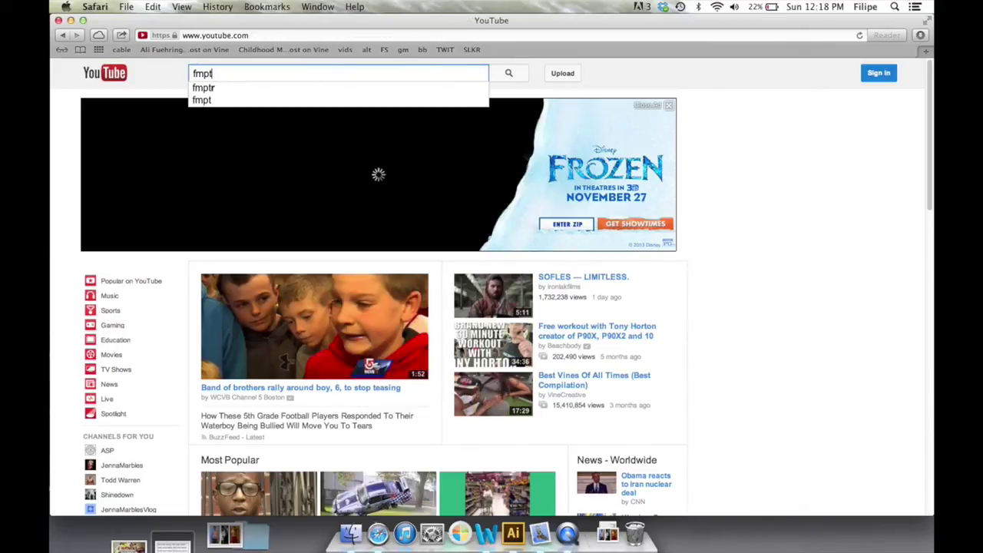
{"action": "key", "text": "Return"}
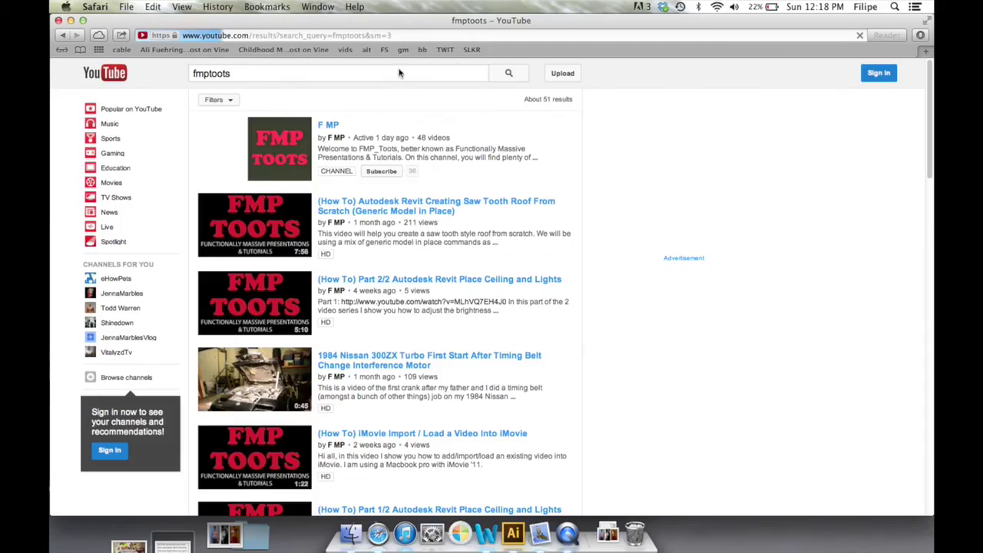